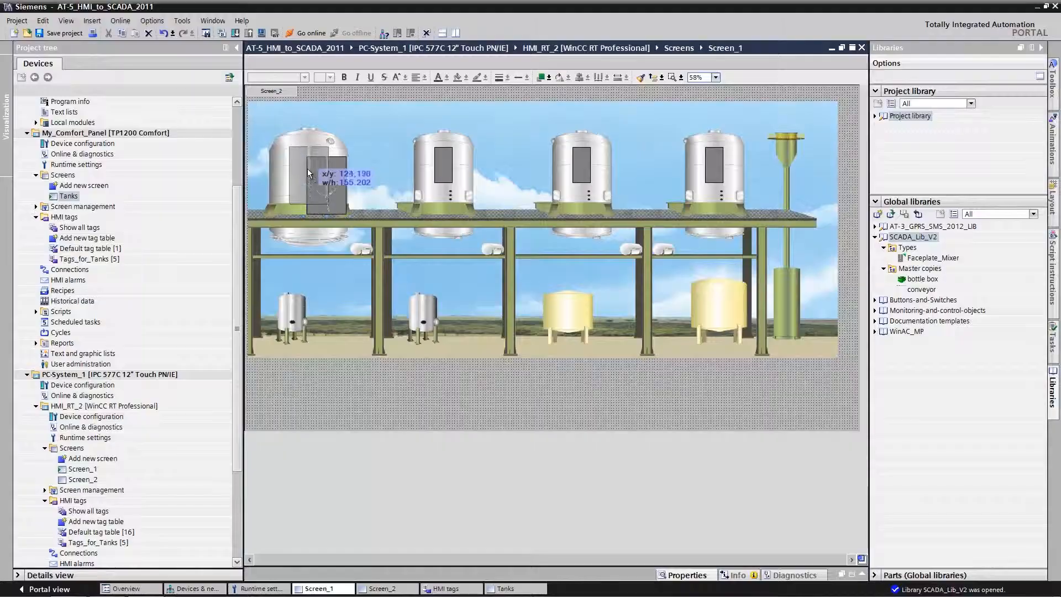
Position the mixer faceplate over the first tank and move the bottle box's horizontal movement target toward the far end of Screen_1.
{"action": "left_click_drag", "start_coordinate": [307, 168], "coordinate": [307, 164]}
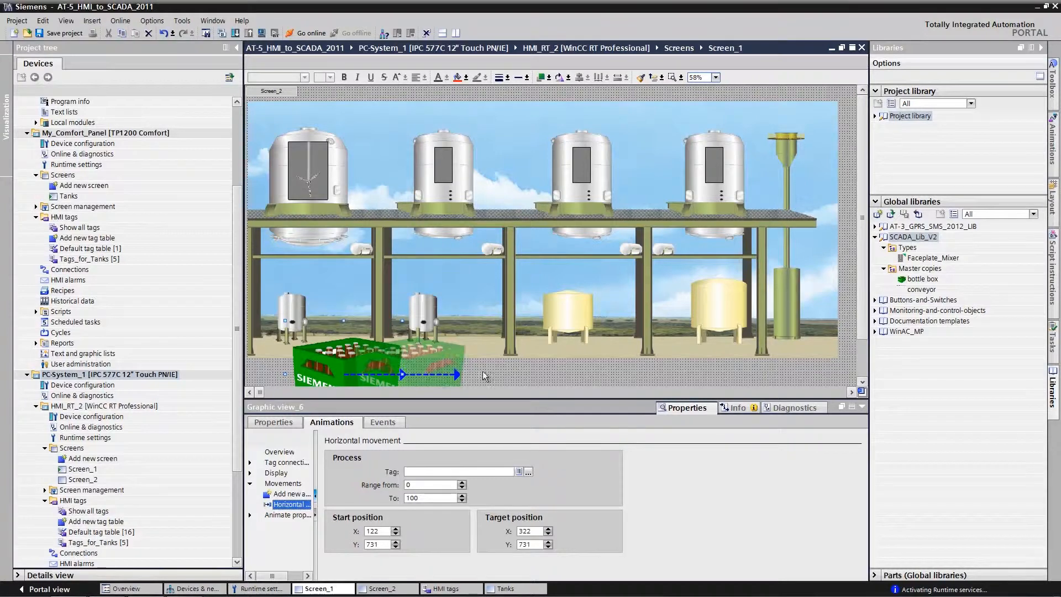
{"action": "left_click_drag", "start_coordinate": [485, 376], "coordinate": [777, 372]}
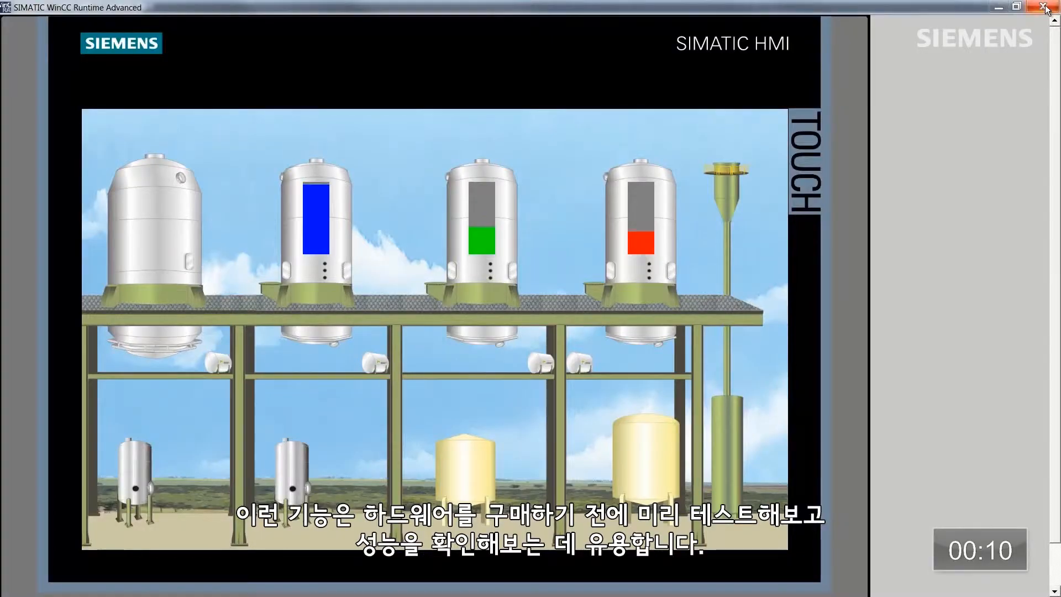
Close the runtime simulation and add an IPC 577C 12" Touch PN/IE panel PC to the network view beside the Comfort Panel.
{"action": "left_click", "coordinate": [1043, 6]}
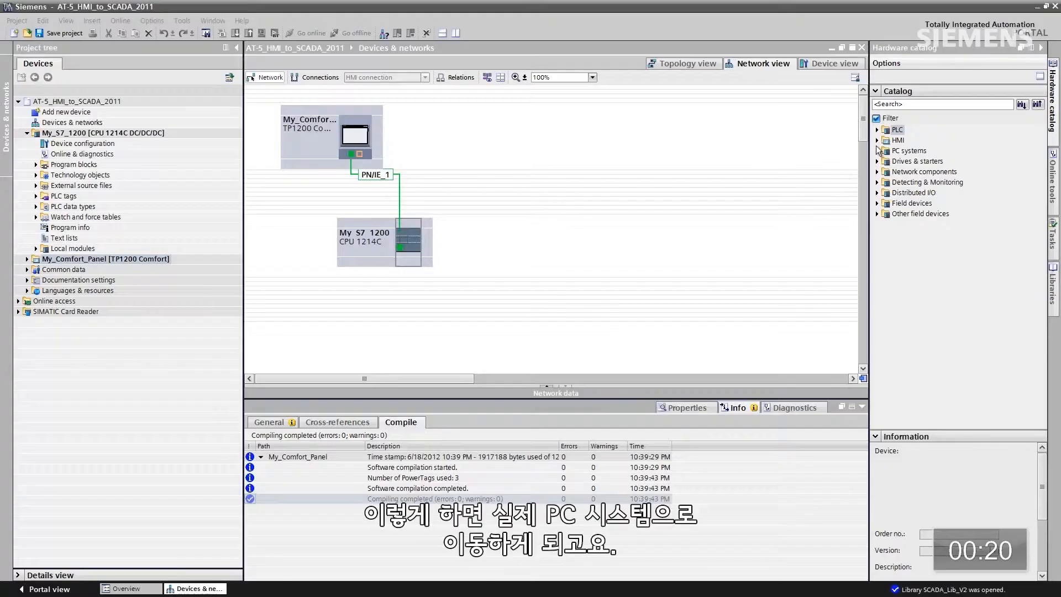
{"action": "left_click", "coordinate": [879, 151]}
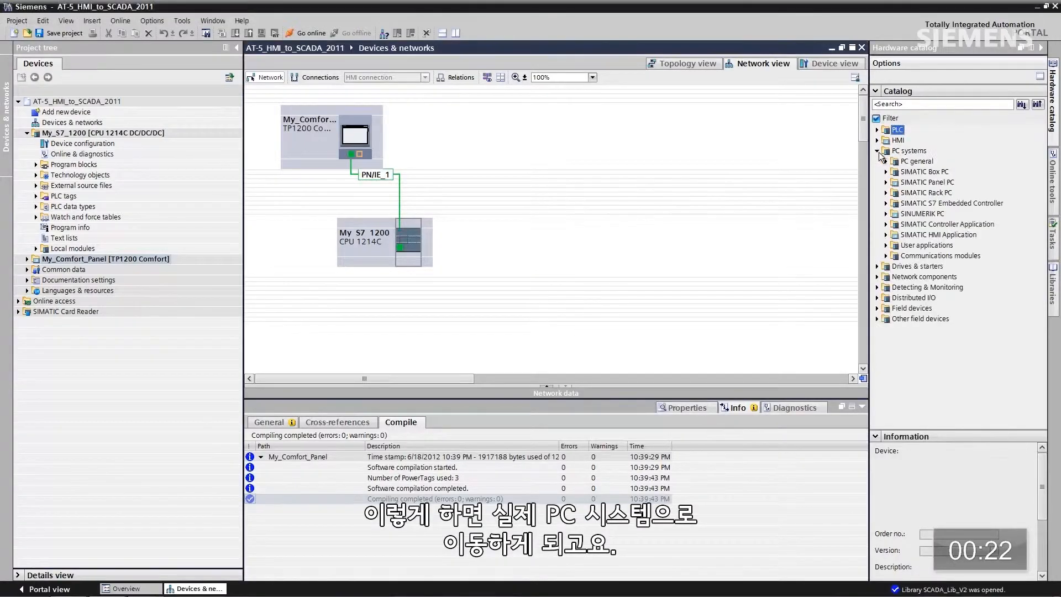
{"action": "left_click", "coordinate": [887, 183]}
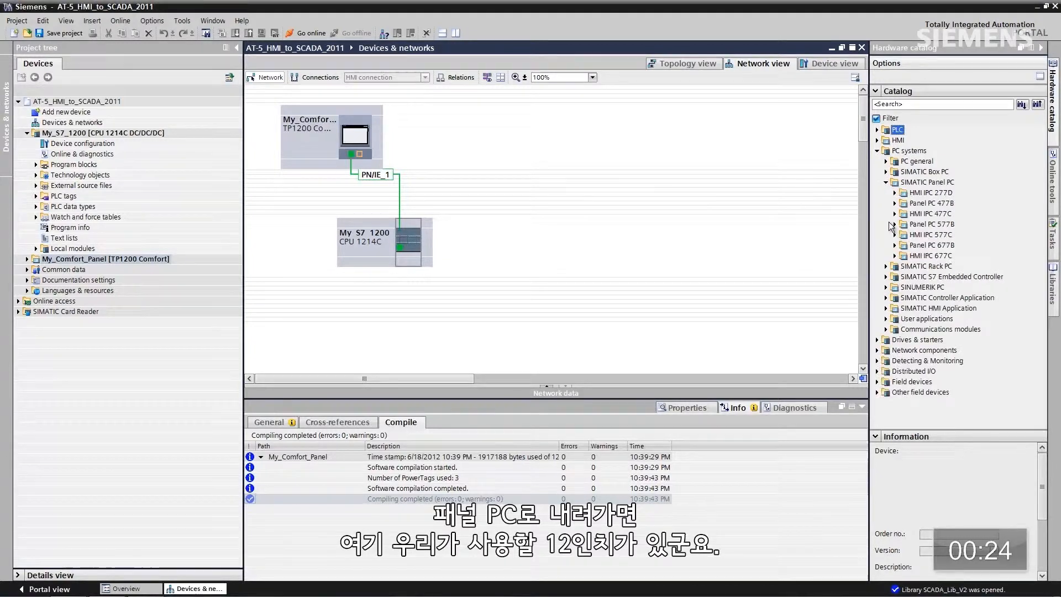
{"action": "left_click", "coordinate": [895, 236]}
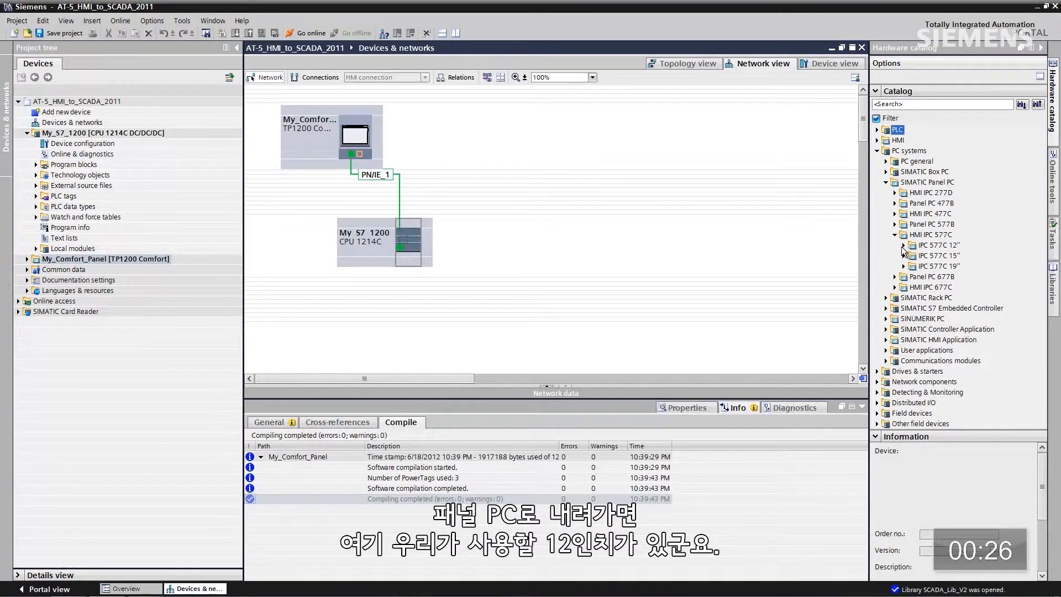
{"action": "left_click", "coordinate": [904, 245]}
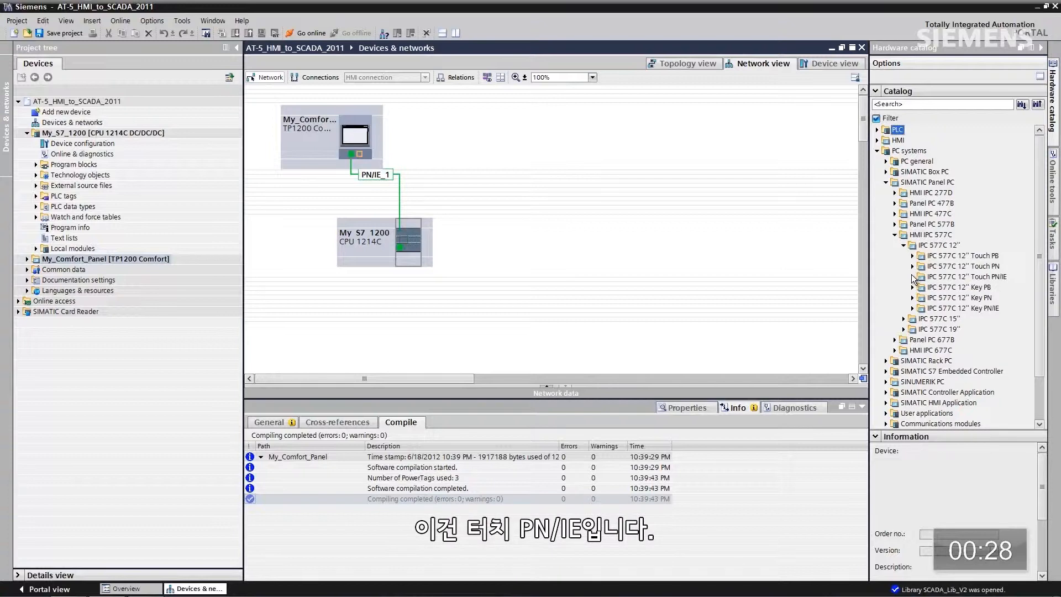
{"action": "left_click", "coordinate": [912, 276]}
{"action": "left_click_drag", "start_coordinate": [733, 213], "coordinate": [675, 157]}
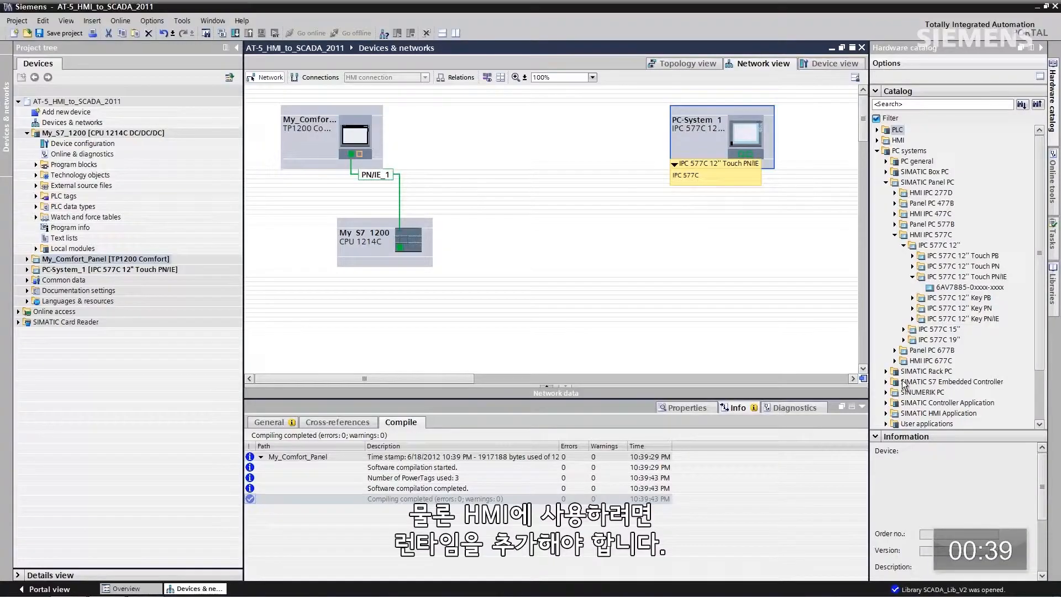
Add the WinCC RT Professional HMI application to PC-System_1 in the network view.
{"action": "left_click", "coordinate": [887, 414]}
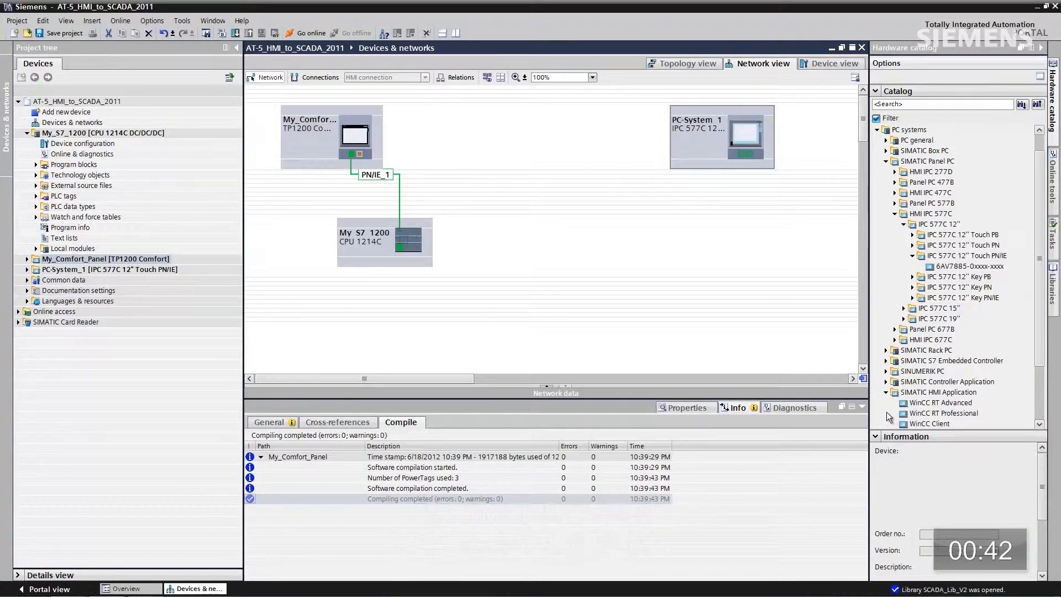
{"action": "left_click_drag", "start_coordinate": [931, 417], "coordinate": [712, 138]}
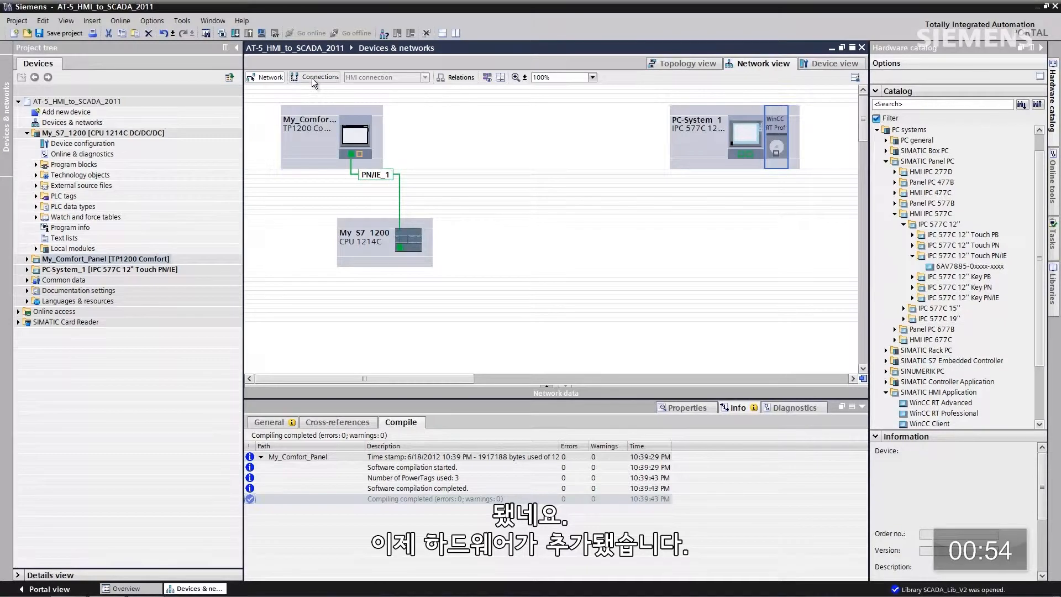
Create an HMI connection from PC-System_1's WinCC RT Professional runtime to the My_S7_1200 CPU and show the address labels.
{"action": "left_click", "coordinate": [313, 80]}
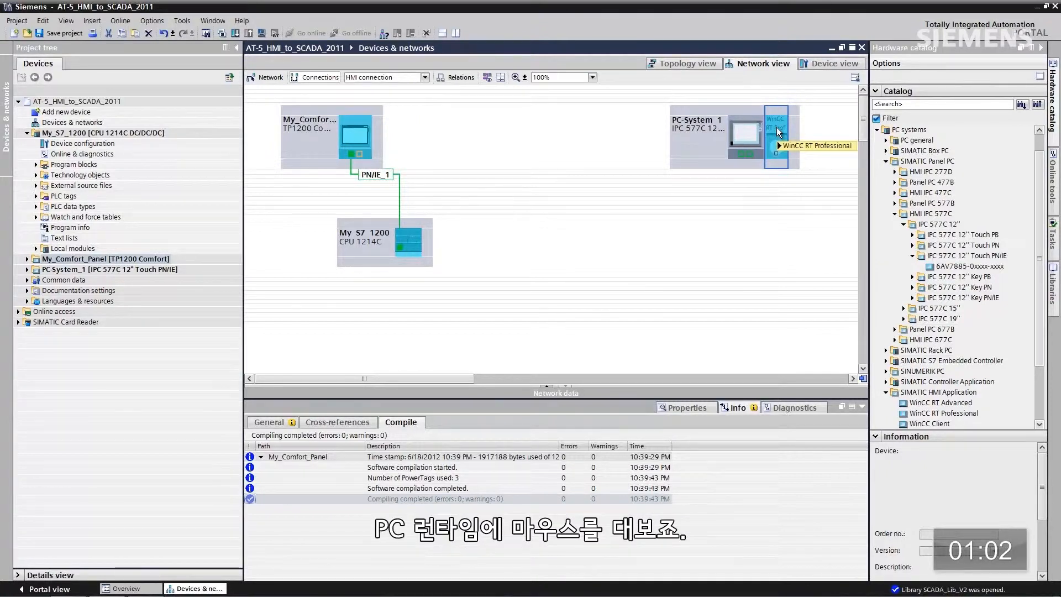
{"action": "mouse_move", "coordinate": [779, 132]}
{"action": "left_click_drag", "start_coordinate": [779, 132], "coordinate": [489, 206]}
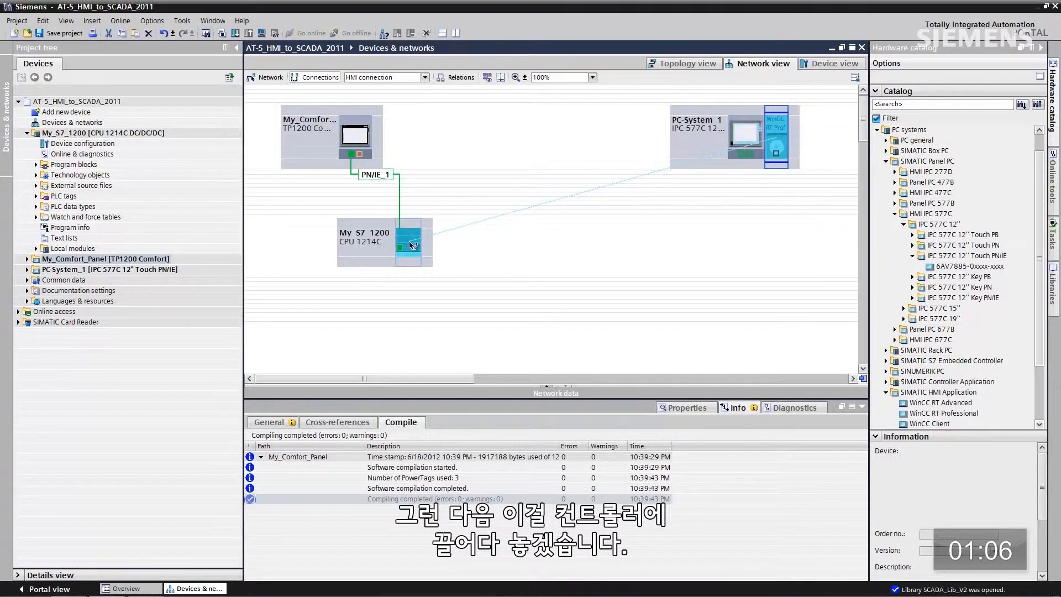
{"action": "left_click_drag", "start_coordinate": [409, 241], "coordinate": [409, 243]}
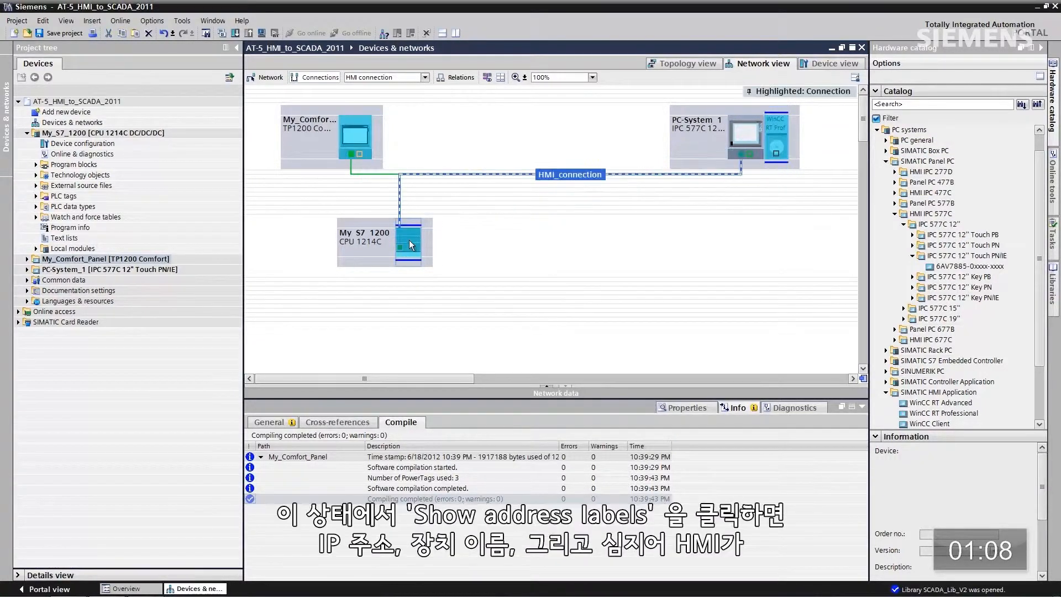
{"action": "left_click", "coordinate": [486, 77]}
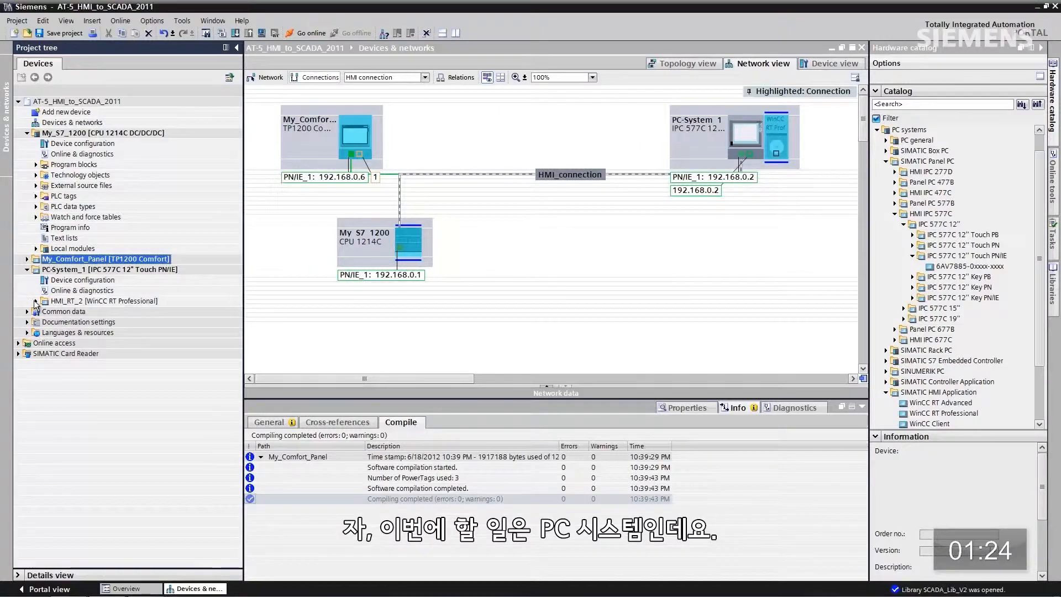
Enable the Maximize window property in the screen section of HMI_RT_2's runtime settings.
{"action": "left_click", "coordinate": [83, 333]}
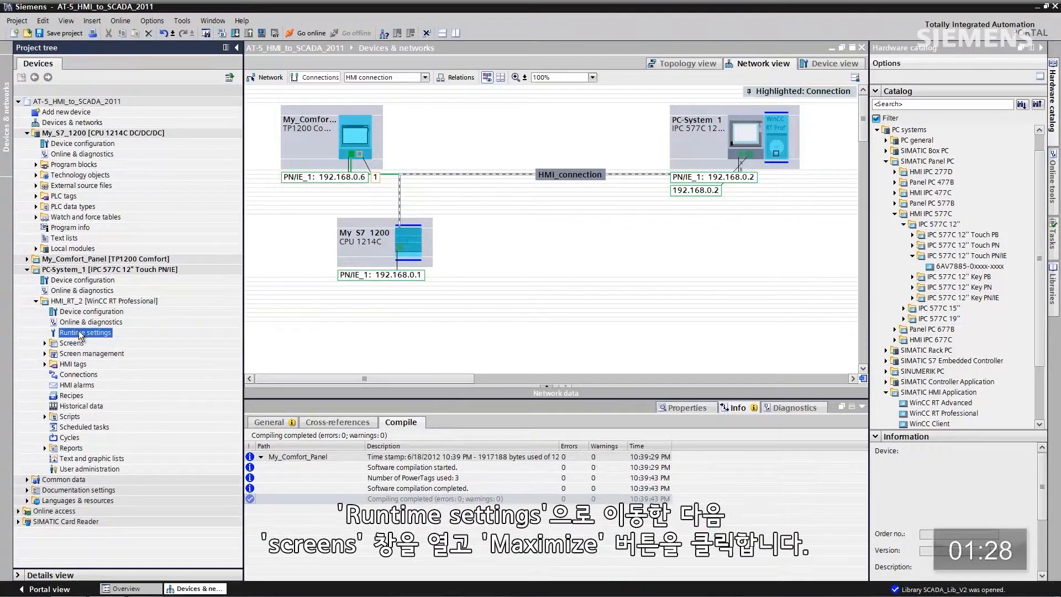
{"action": "double_click", "coordinate": [83, 333]}
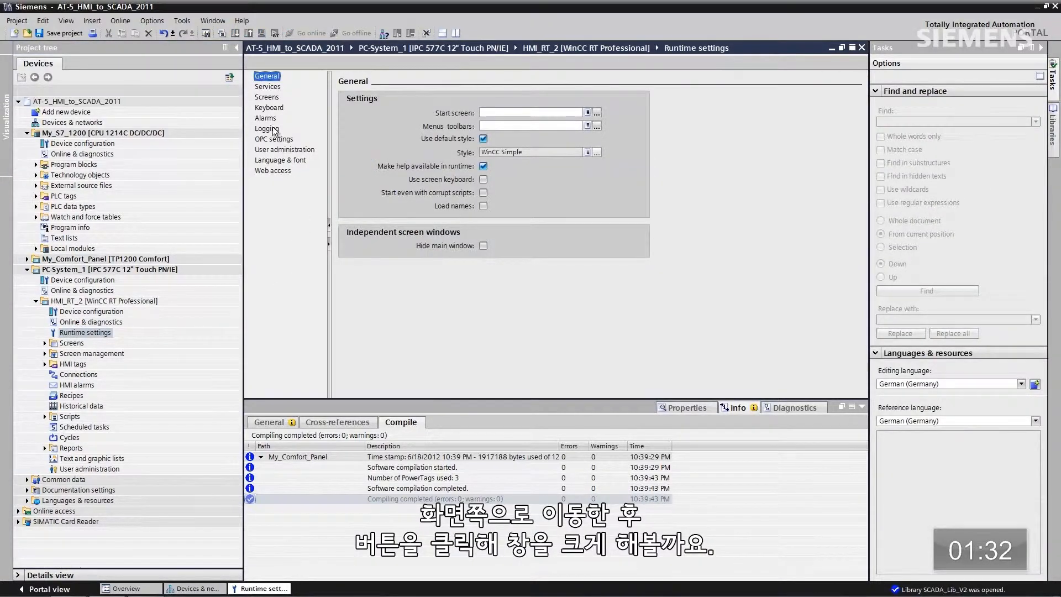
{"action": "left_click", "coordinate": [266, 97]}
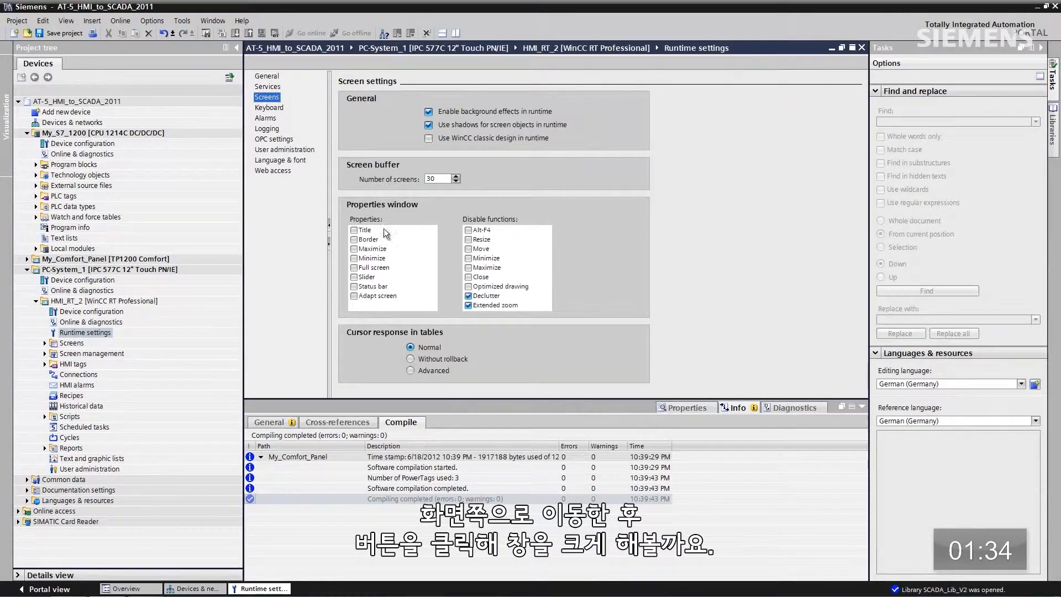
{"action": "left_click", "coordinate": [353, 250]}
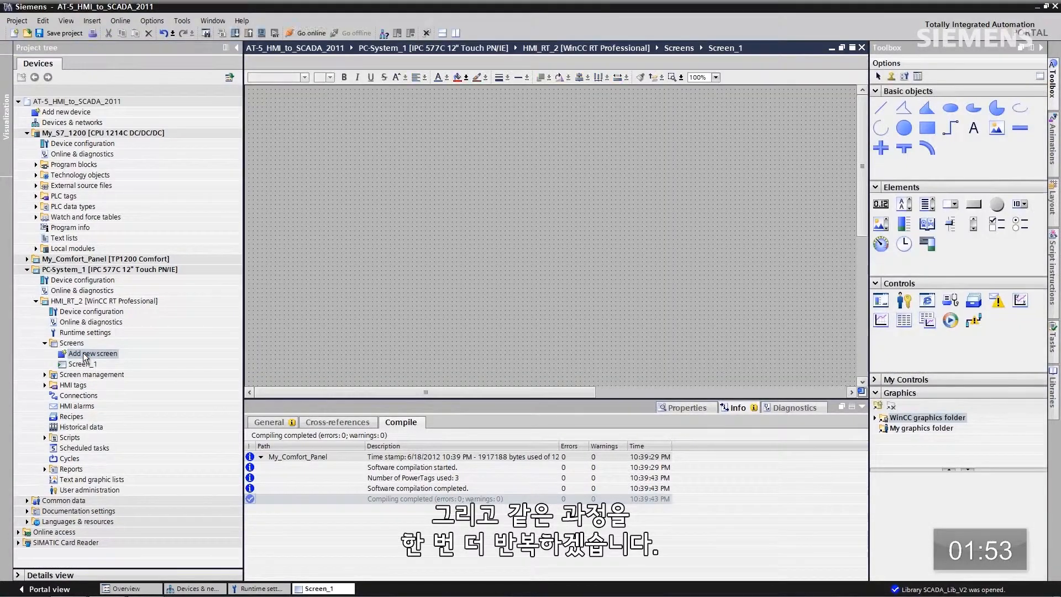
Add a second screen to HMI_RT_2 and place a navigation button to Screen_1 in its upper-left corner.
{"action": "double_click", "coordinate": [84, 354]}
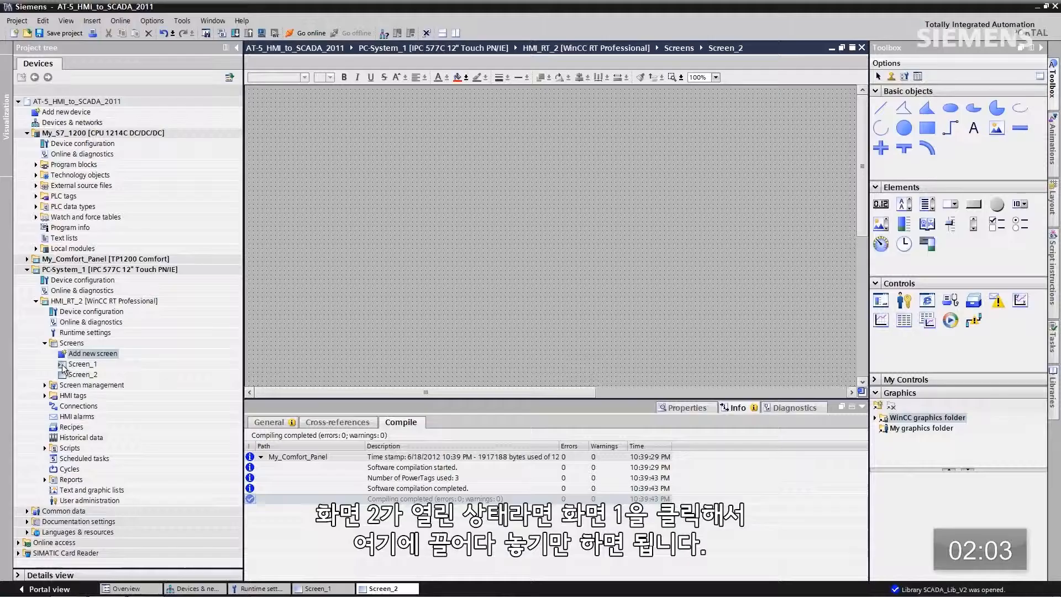
{"action": "left_click", "coordinate": [63, 368]}
{"action": "left_click_drag", "start_coordinate": [164, 347], "coordinate": [294, 101]}
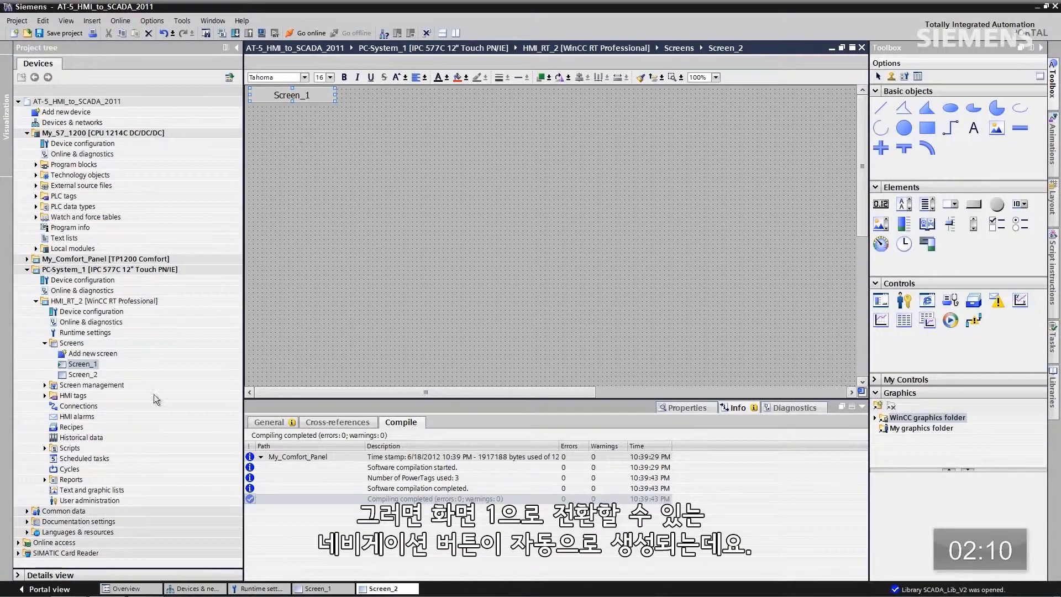
Open Screen_1 and place a navigation button to Screen_2 in its upper-left corner.
{"action": "double_click", "coordinate": [79, 365]}
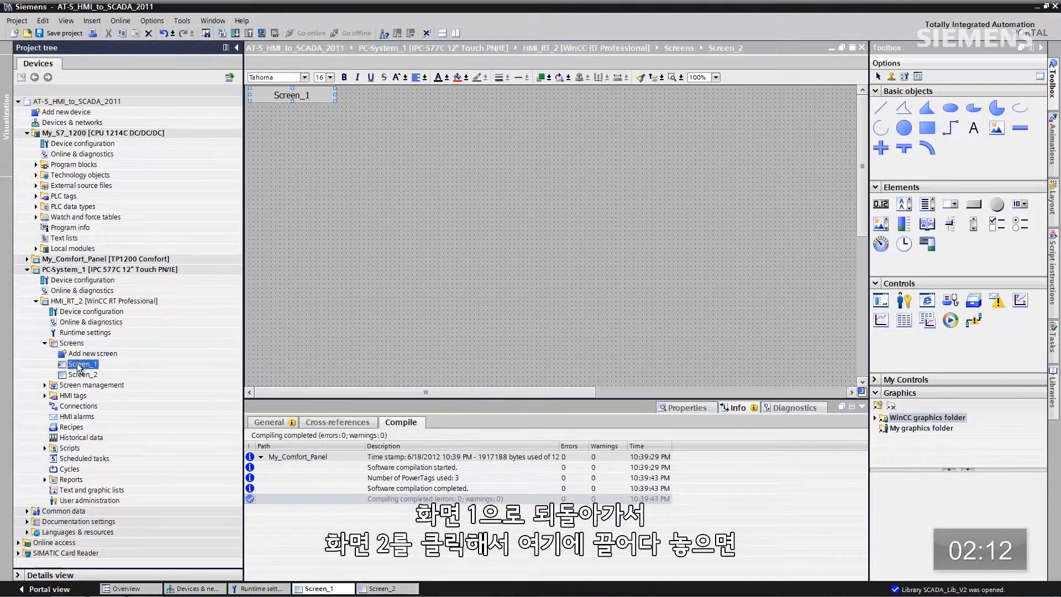
{"action": "left_click_drag", "start_coordinate": [74, 377], "coordinate": [293, 100]}
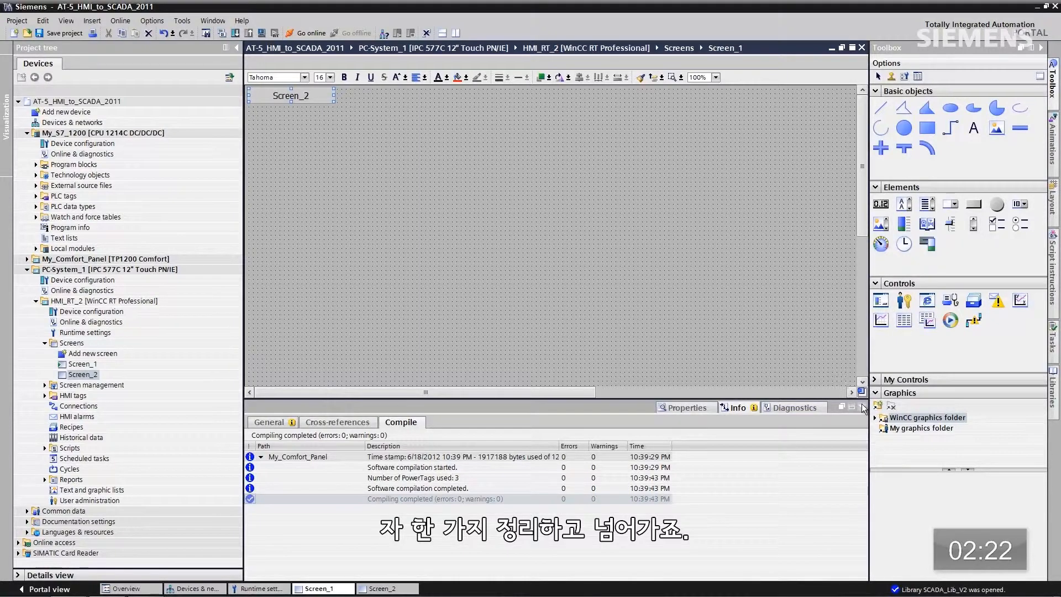
Collapse the inspector area and set the zoom of both Screen_1 and Screen_2 to Fit to screen.
{"action": "left_click", "coordinate": [864, 407]}
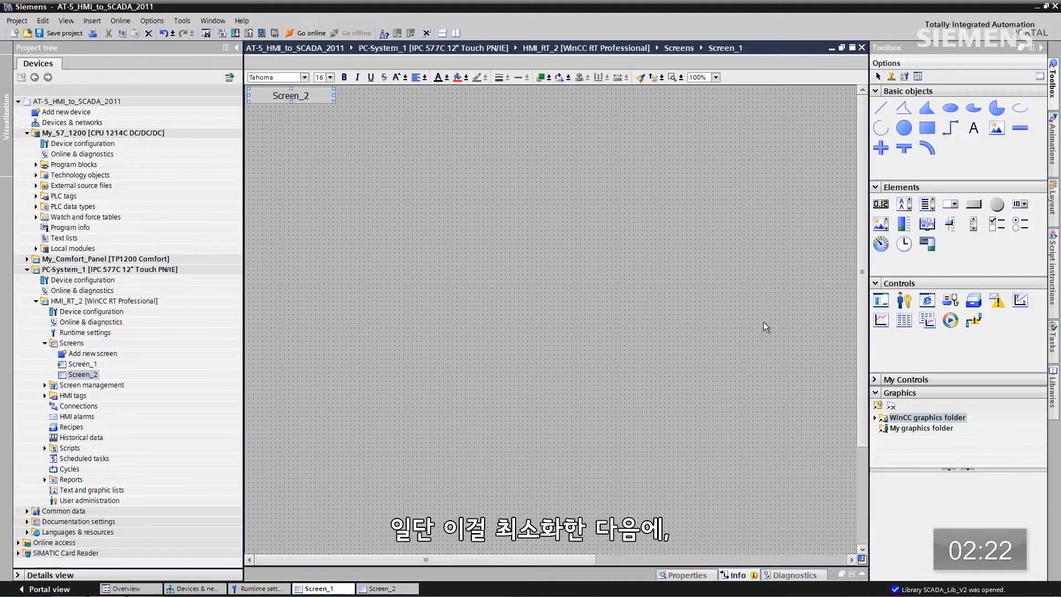
{"action": "left_click", "coordinate": [718, 78]}
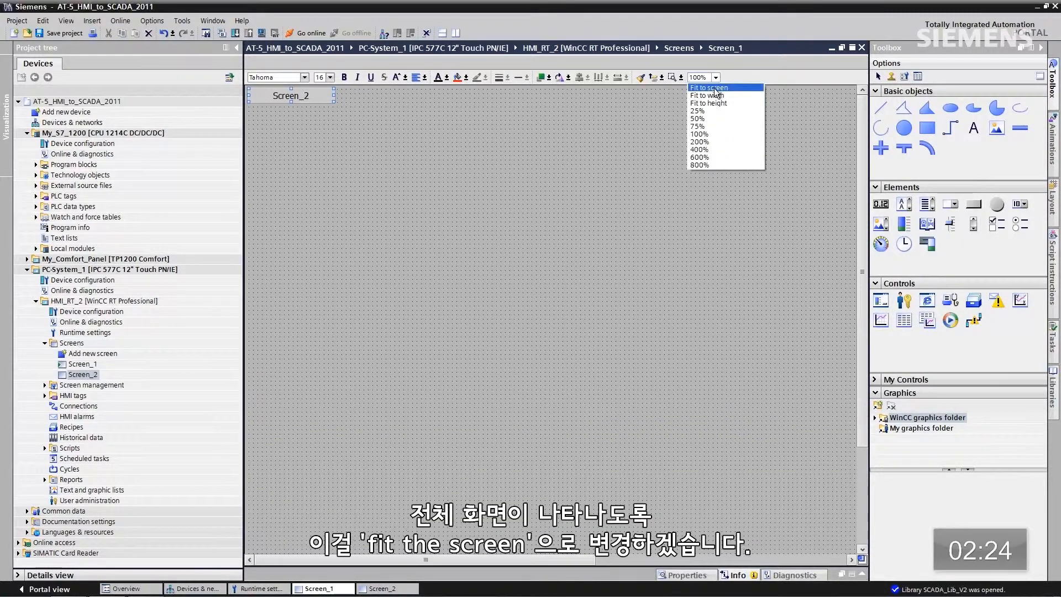
{"action": "left_click", "coordinate": [715, 88]}
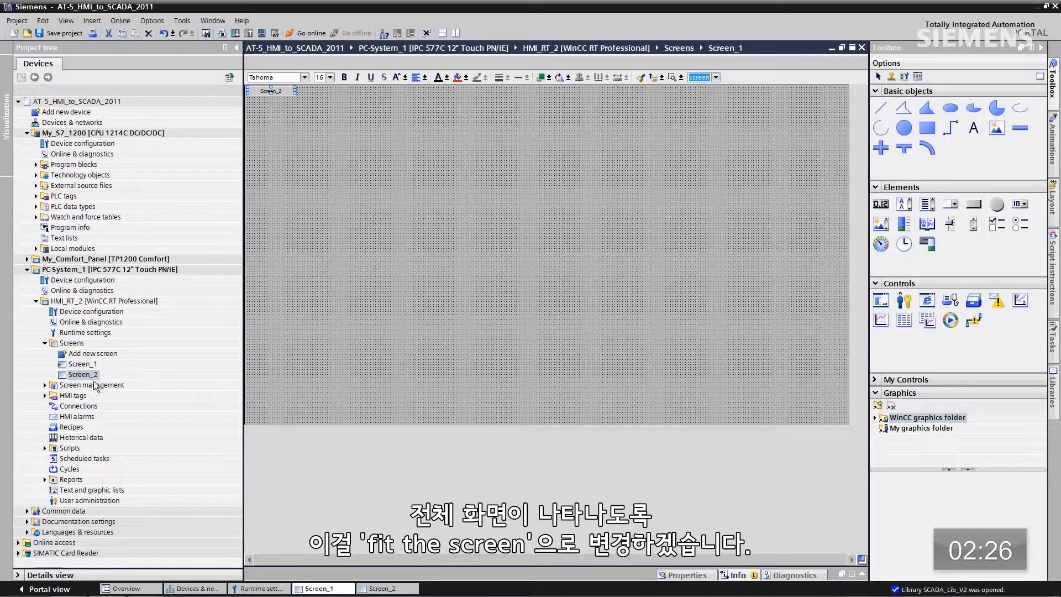
{"action": "double_click", "coordinate": [80, 375]}
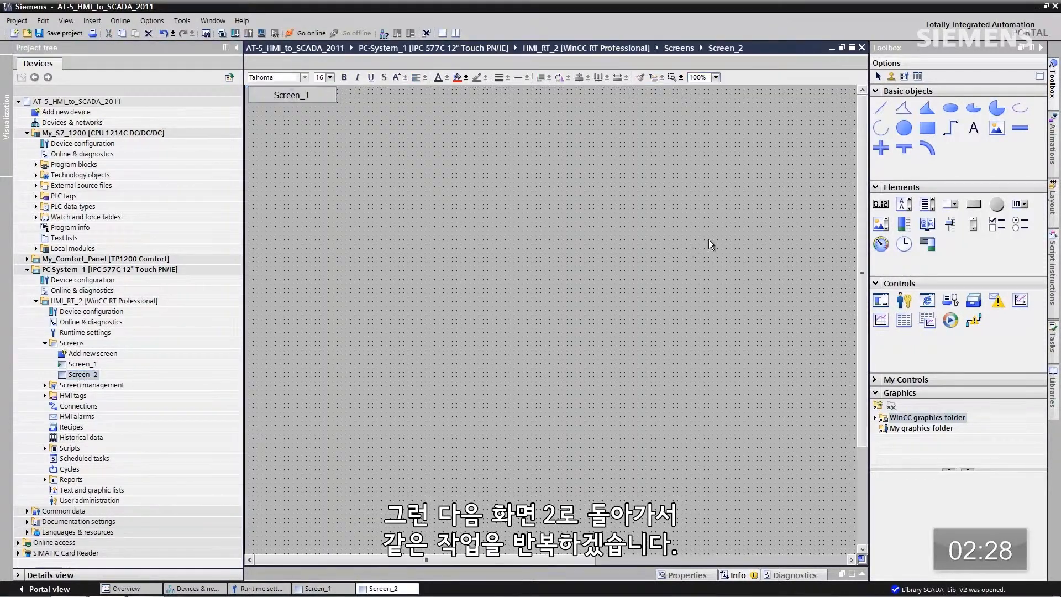
{"action": "left_click", "coordinate": [717, 78]}
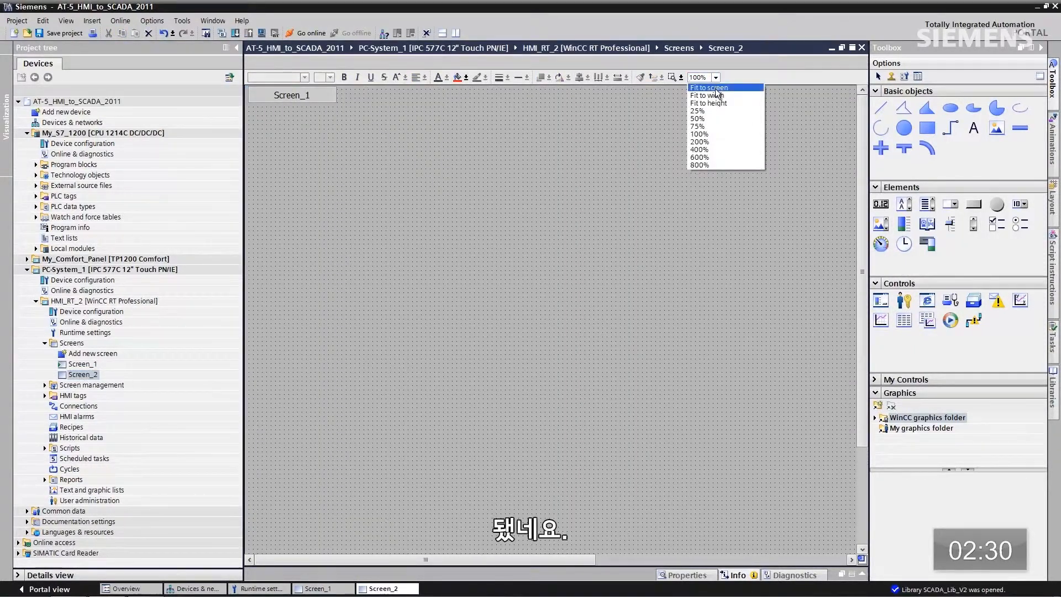
{"action": "left_click", "coordinate": [717, 88]}
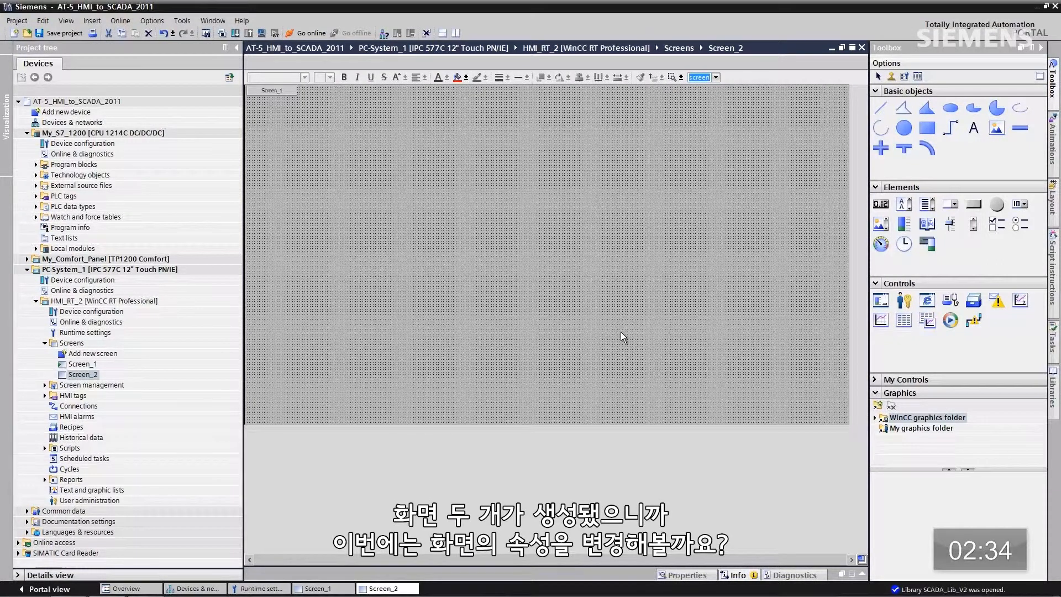
Set Screen_2's screen cycle to 250 ms in its miscellaneous properties.
{"action": "right_click", "coordinate": [523, 259]}
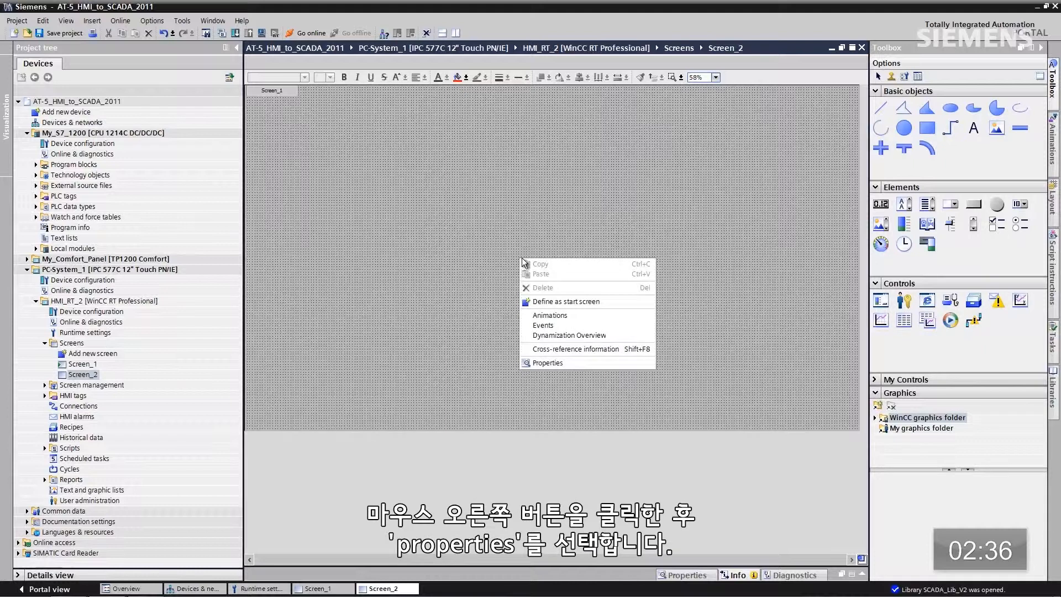
{"action": "left_click", "coordinate": [540, 364]}
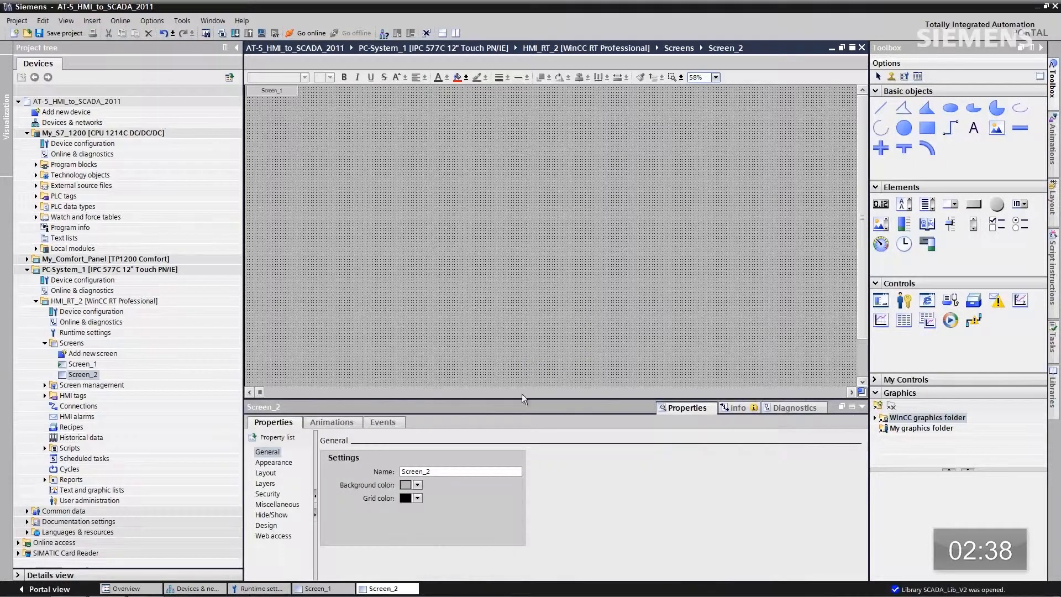
{"action": "left_click", "coordinate": [288, 505]}
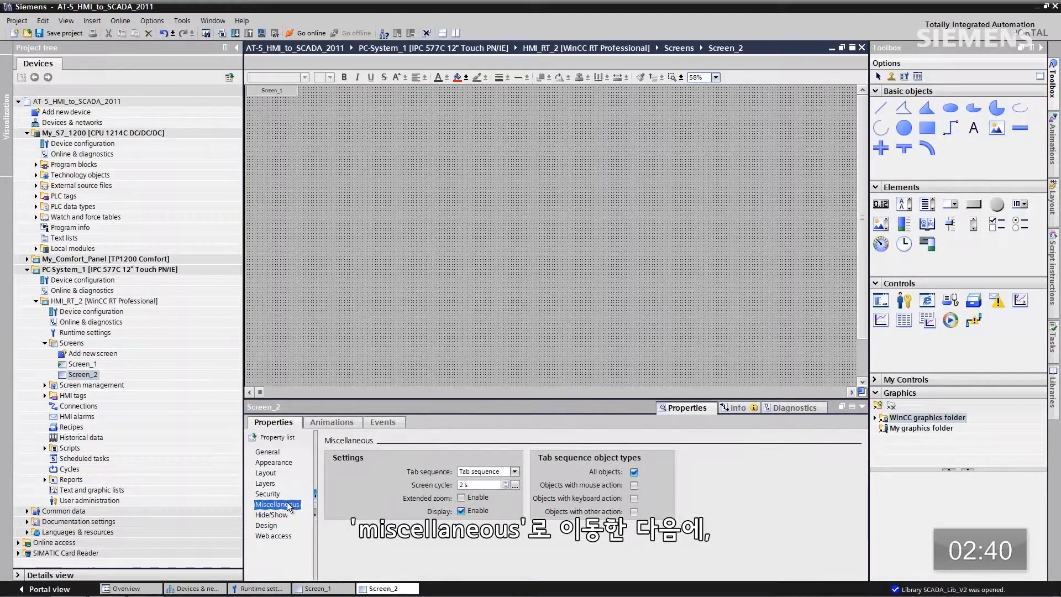
{"action": "left_click", "coordinate": [505, 486]}
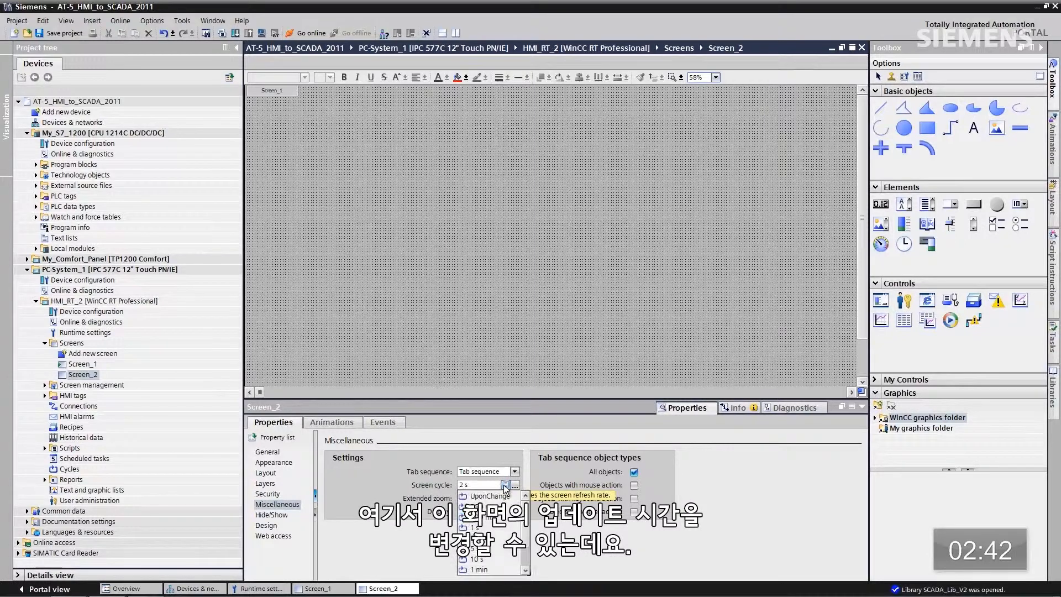
{"action": "left_click", "coordinate": [494, 507]}
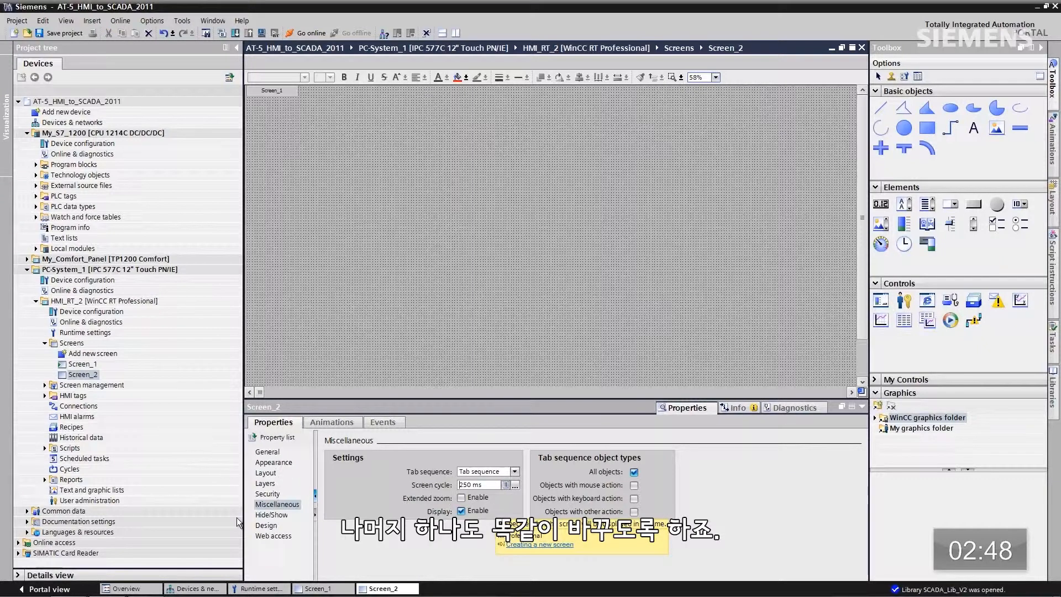
Set Screen_1's screen cycle to 250 ms in its miscellaneous properties.
{"action": "left_click", "coordinate": [314, 590]}
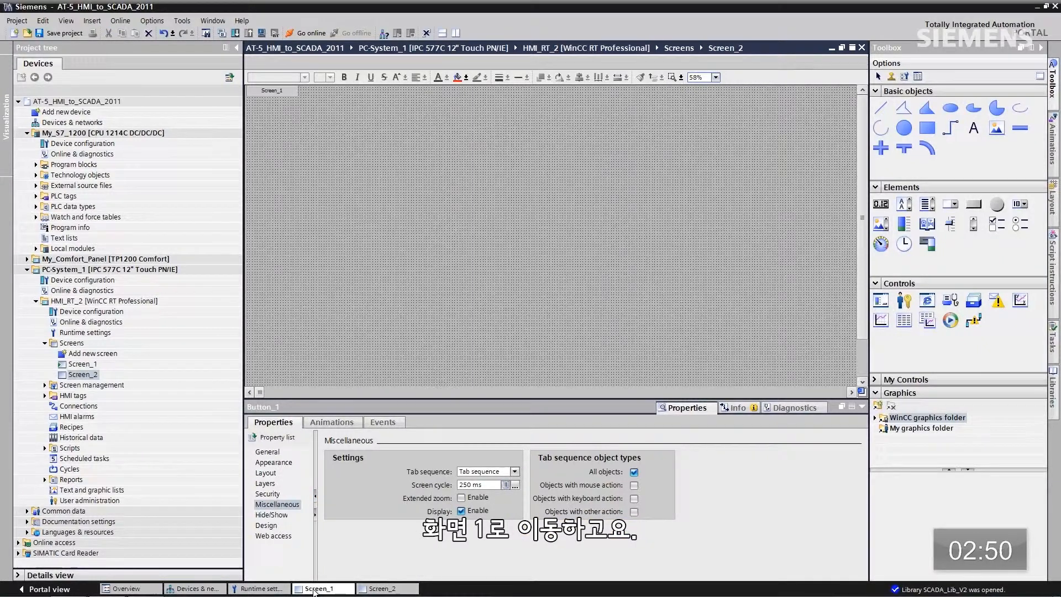
{"action": "left_click", "coordinate": [280, 526]}
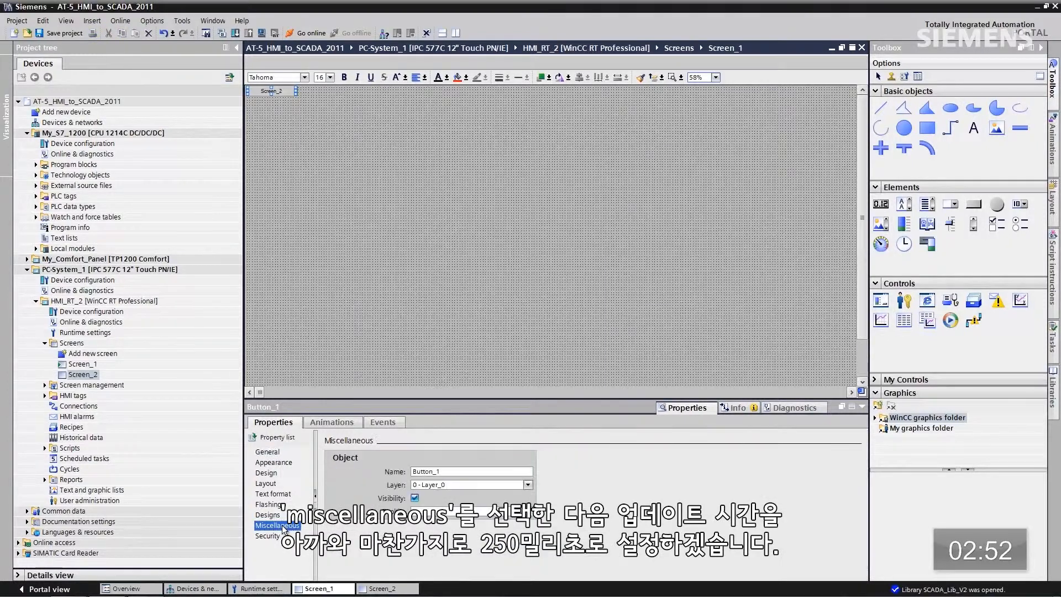
{"action": "left_click", "coordinate": [384, 334]}
{"action": "left_click", "coordinate": [505, 484]}
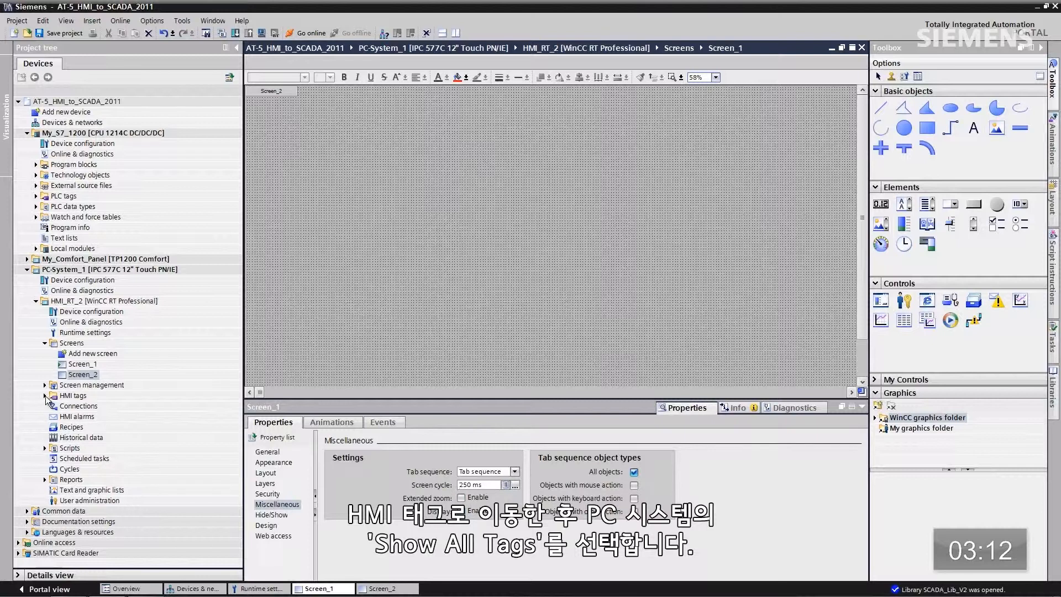
Show all HMI tags of HMI_RT_2 and copy the Tags_for_Tanks table from My_Comfort_Panel into its HMI tags.
{"action": "left_click", "coordinate": [44, 396]}
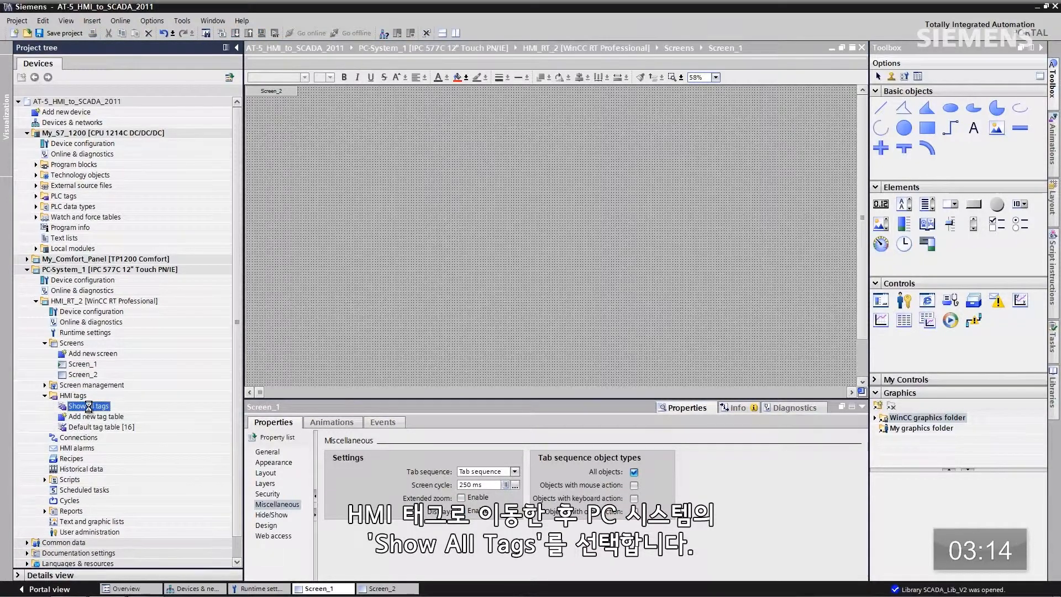
{"action": "double_click", "coordinate": [88, 406]}
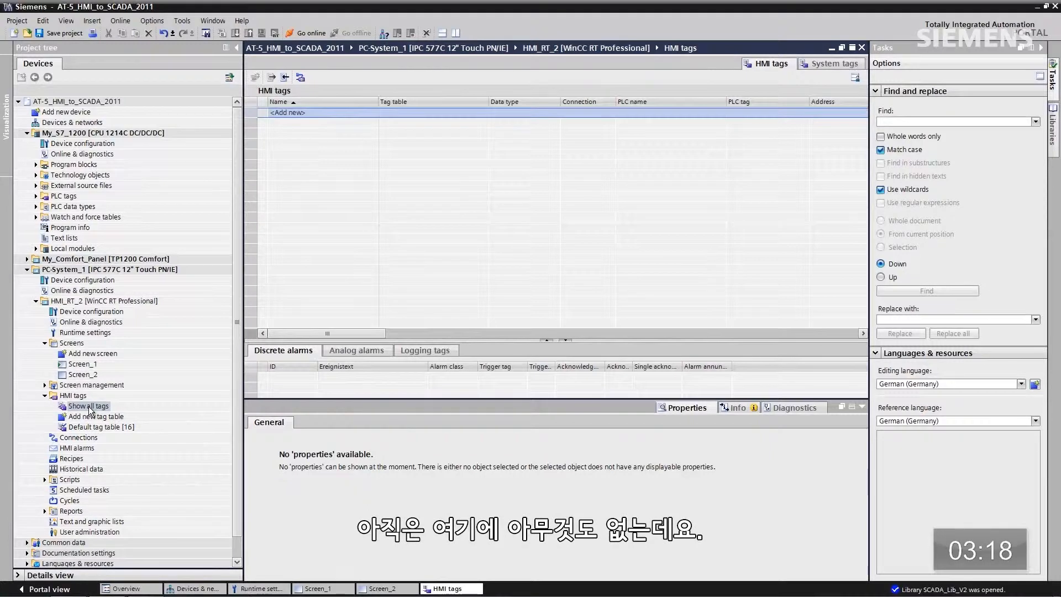
{"action": "left_click", "coordinate": [27, 259]}
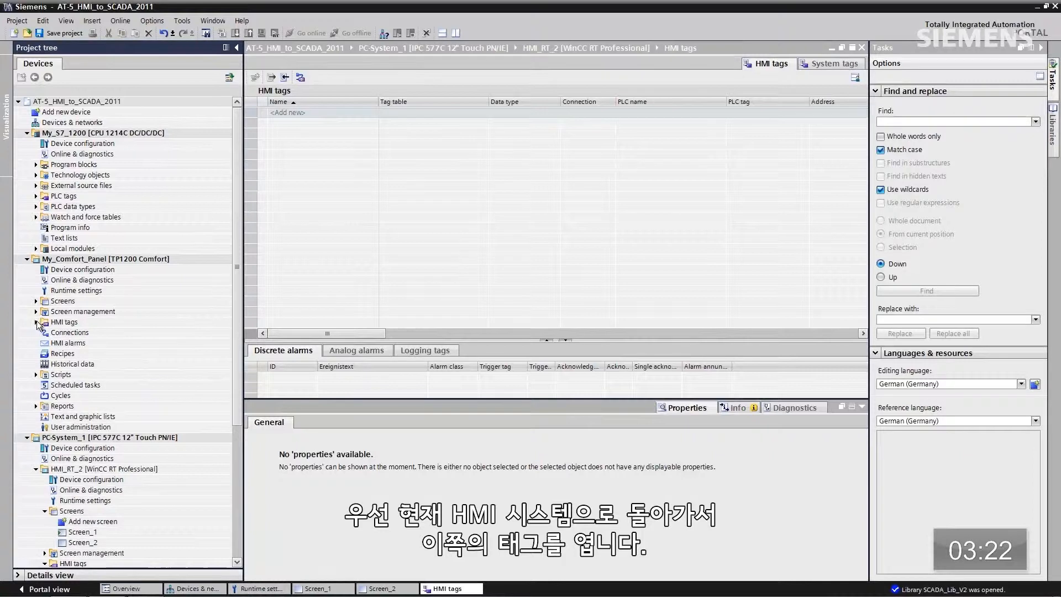
{"action": "left_click", "coordinate": [36, 323]}
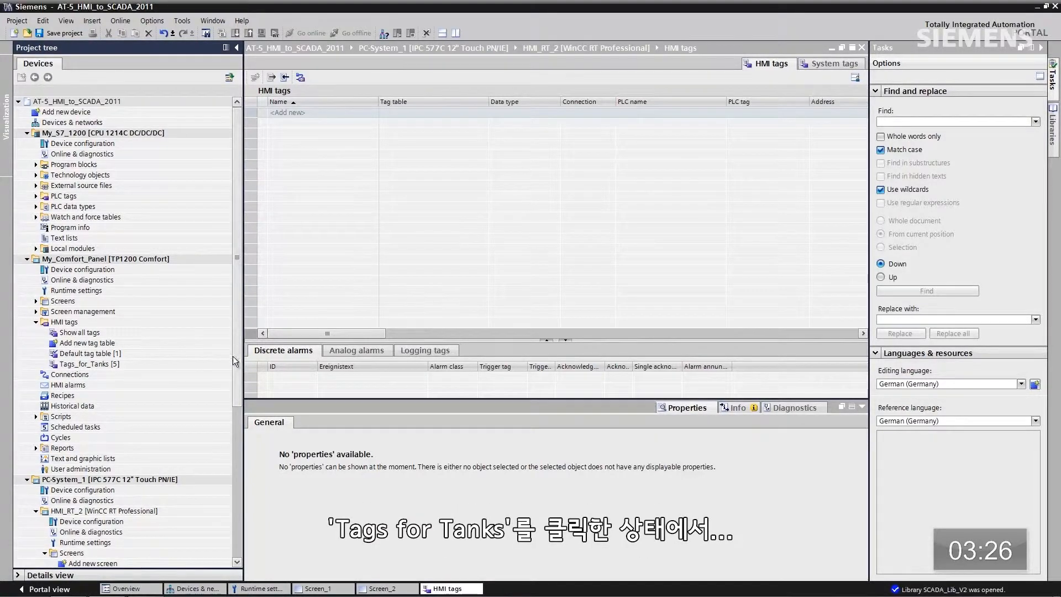
{"action": "scroll", "coordinate": [113, 249], "scroll_direction": "down", "scroll_amount": 5}
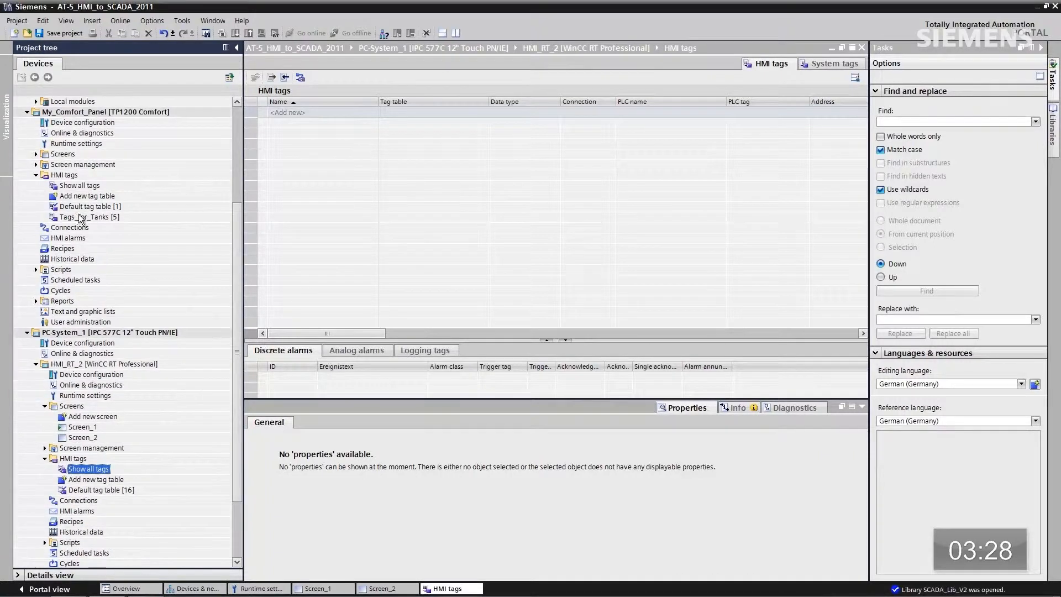
{"action": "left_click_drag", "start_coordinate": [93, 442], "coordinate": [97, 469]}
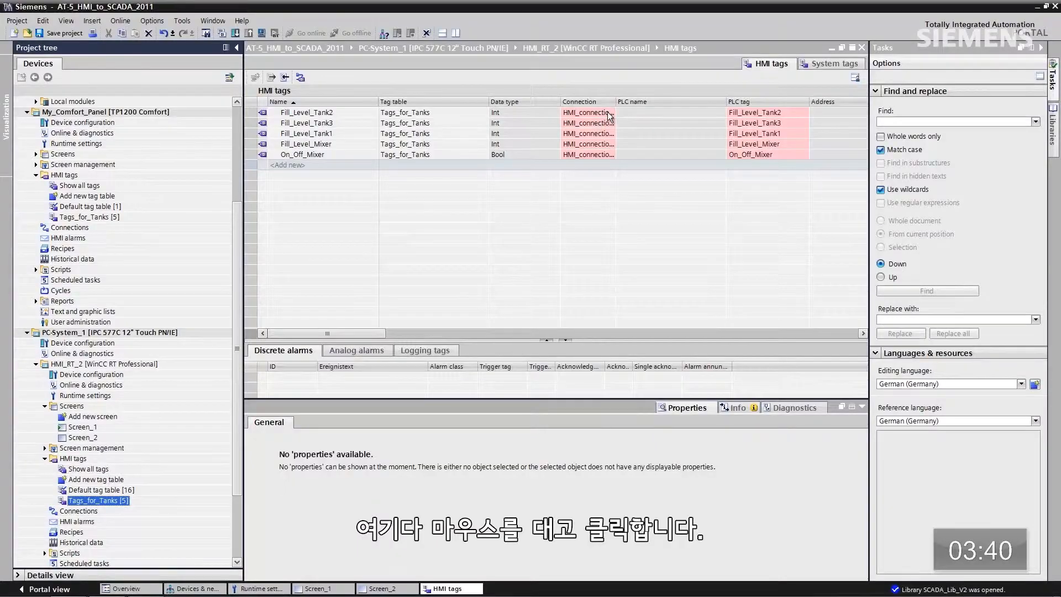
Assign HMI_connection to the Fill_Level_Tank2 tag and fill it down to the other four tags, overwriting their tag attributes.
{"action": "left_click", "coordinate": [610, 113]}
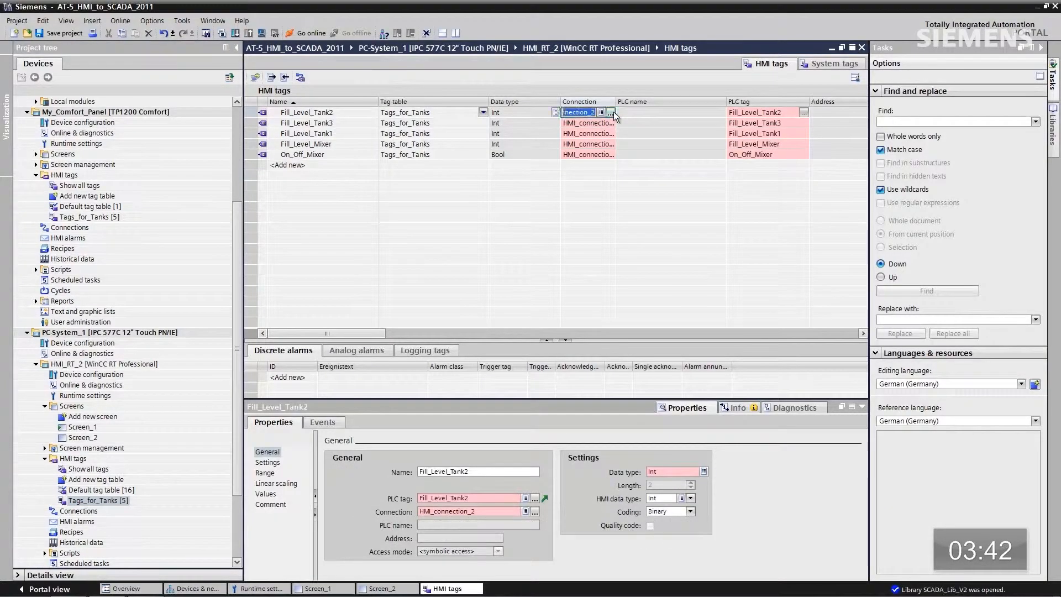
{"action": "left_click", "coordinate": [611, 112]}
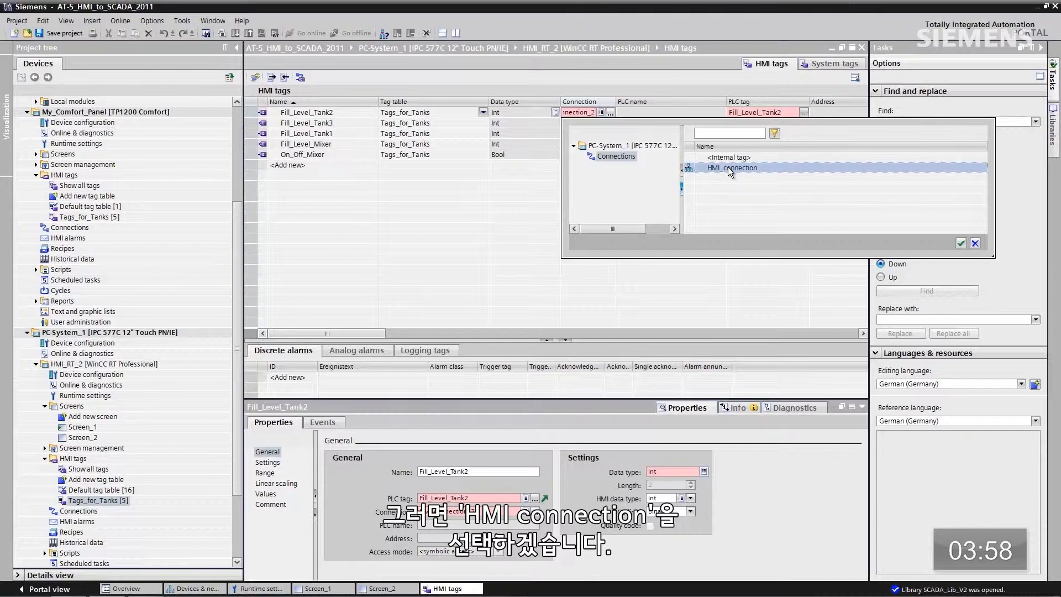
{"action": "left_click", "coordinate": [962, 243]}
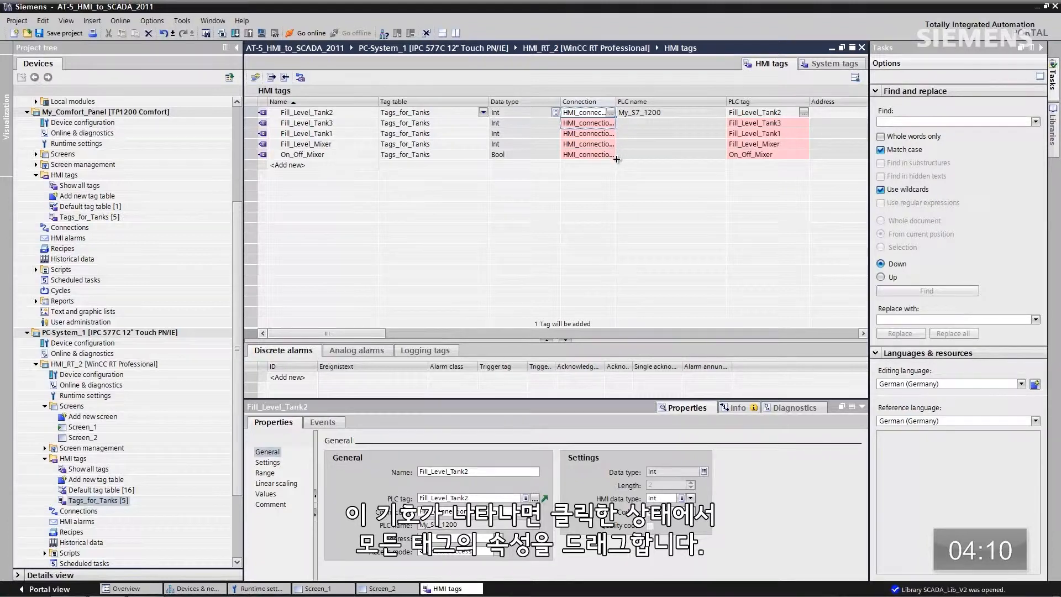
{"action": "left_click_drag", "start_coordinate": [617, 159], "coordinate": [617, 159]}
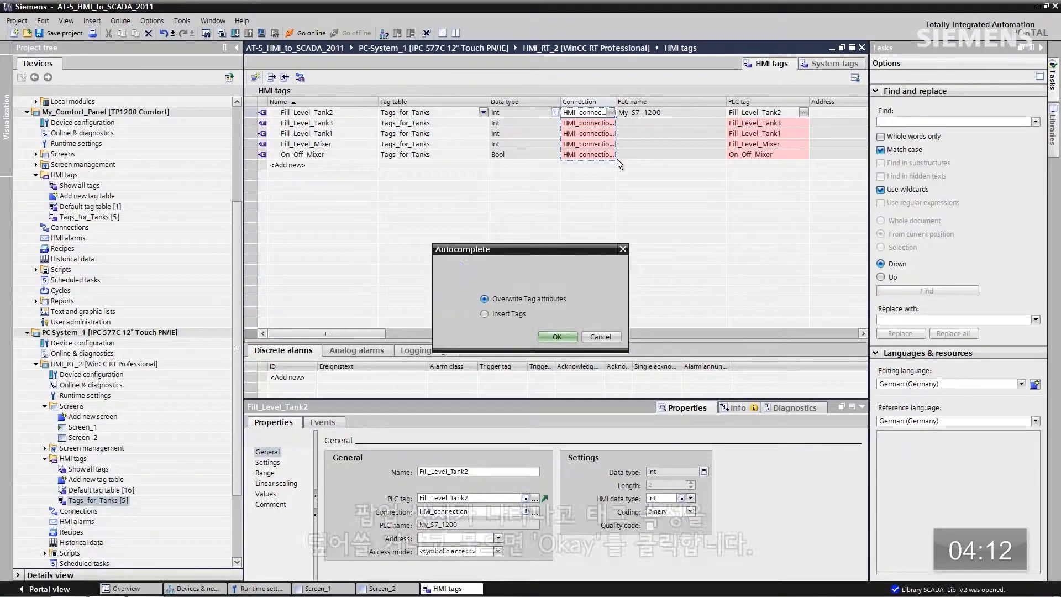
{"action": "left_click", "coordinate": [558, 336]}
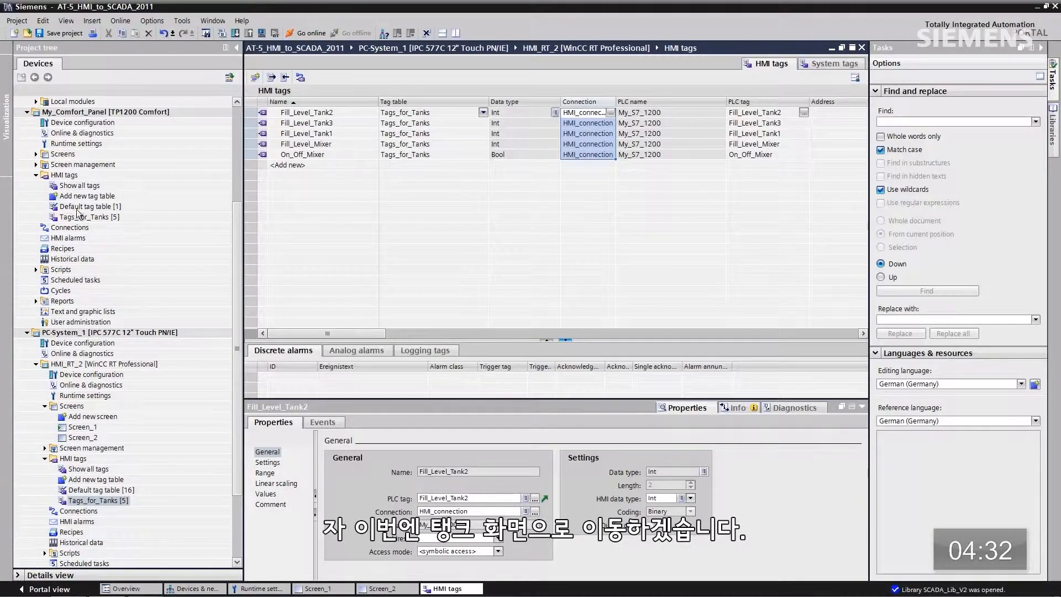
Open My_Comfort_Panel's Tanks screen side by side with Screen_1 and copy the large tank at its left into Screen_1.
{"action": "left_click", "coordinate": [37, 154]}
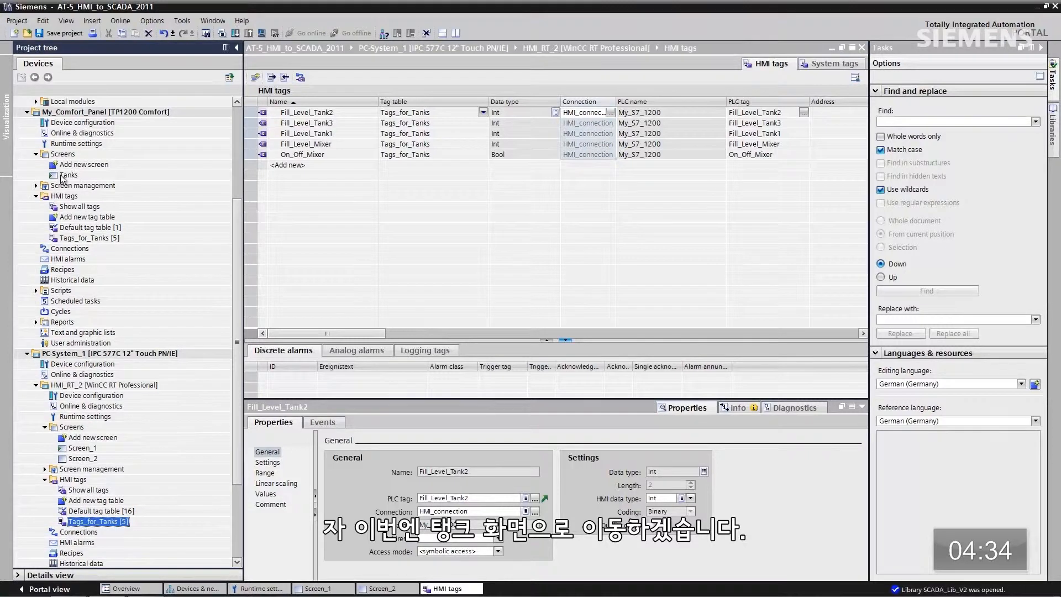
{"action": "double_click", "coordinate": [60, 175]}
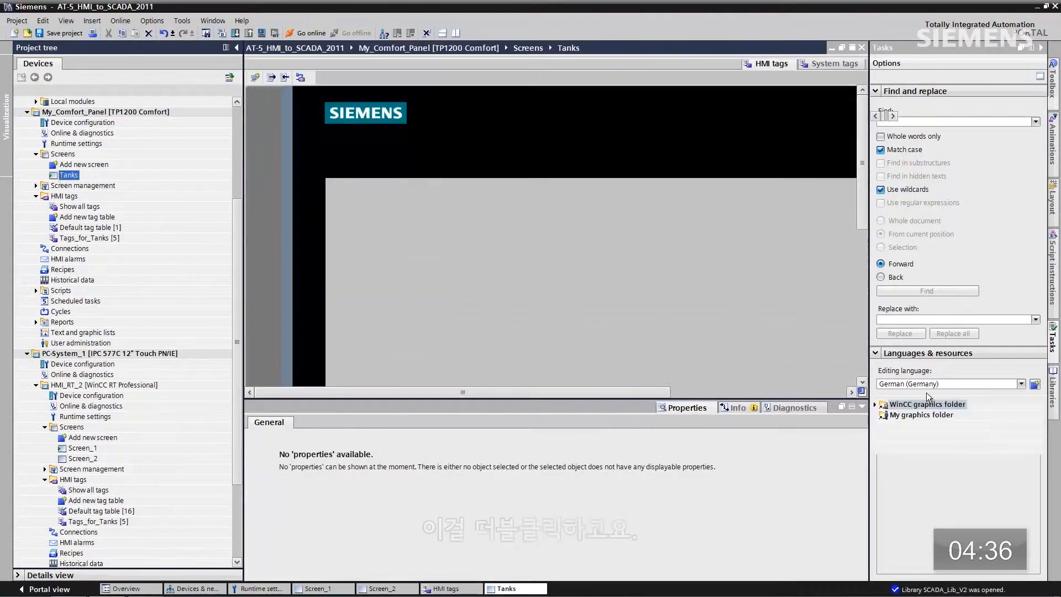
{"action": "left_click", "coordinate": [865, 409]}
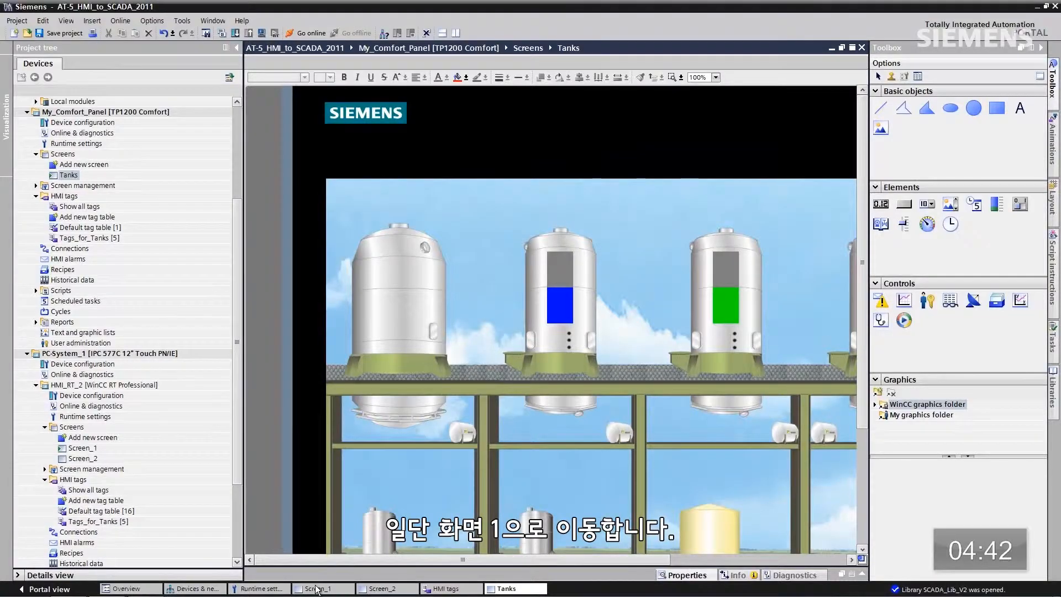
{"action": "left_click", "coordinate": [316, 590]}
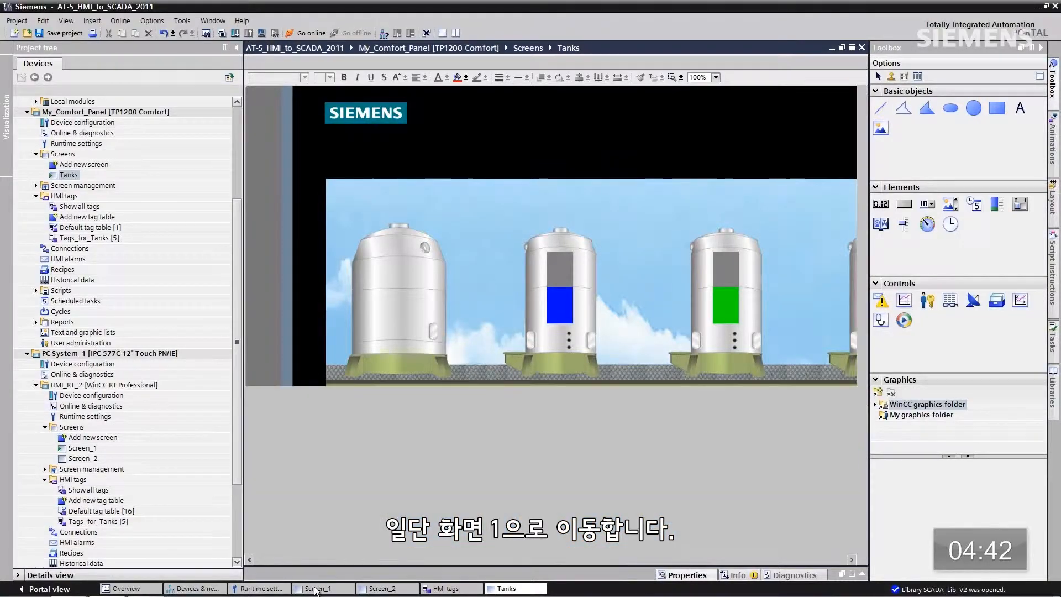
{"action": "left_click", "coordinate": [455, 33]}
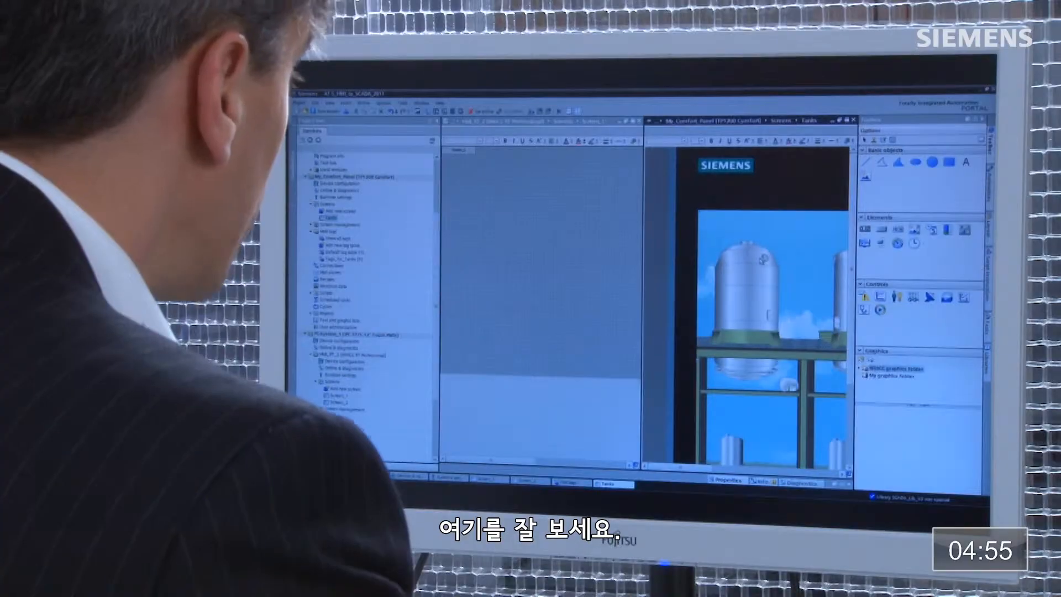
{"action": "left_click_drag", "start_coordinate": [762, 261], "coordinate": [480, 185]}
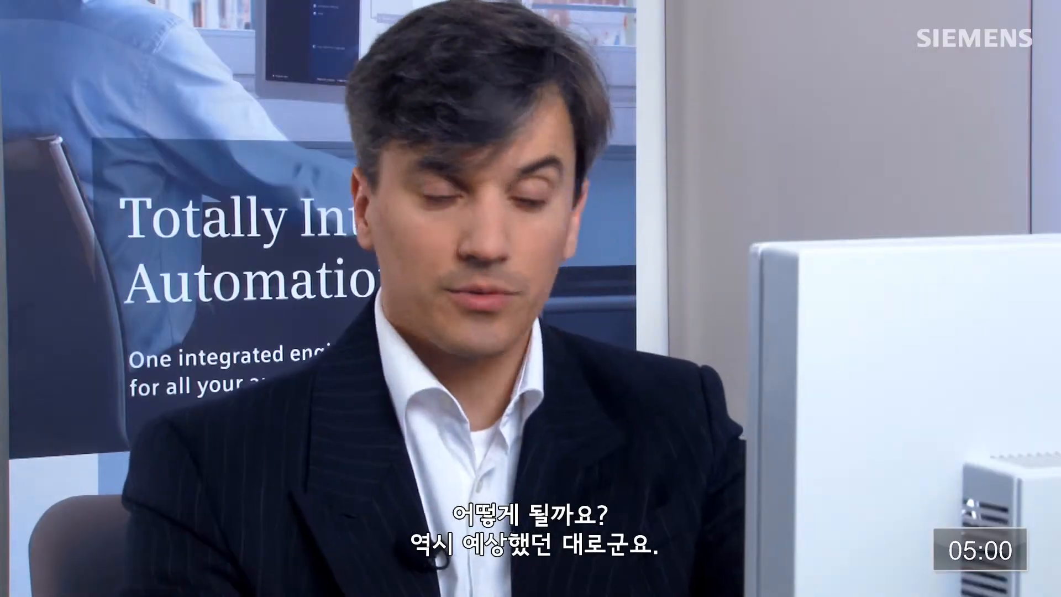